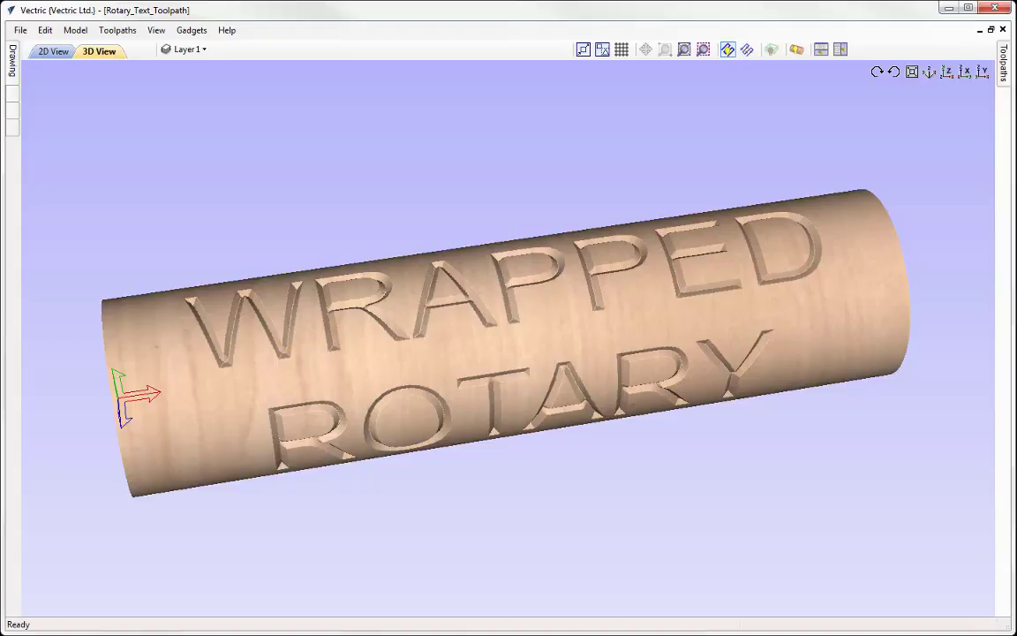
# Close the example project and start a new Rotary job at its default 48 × 8 inch cylinder
pyautogui.click(21, 31)
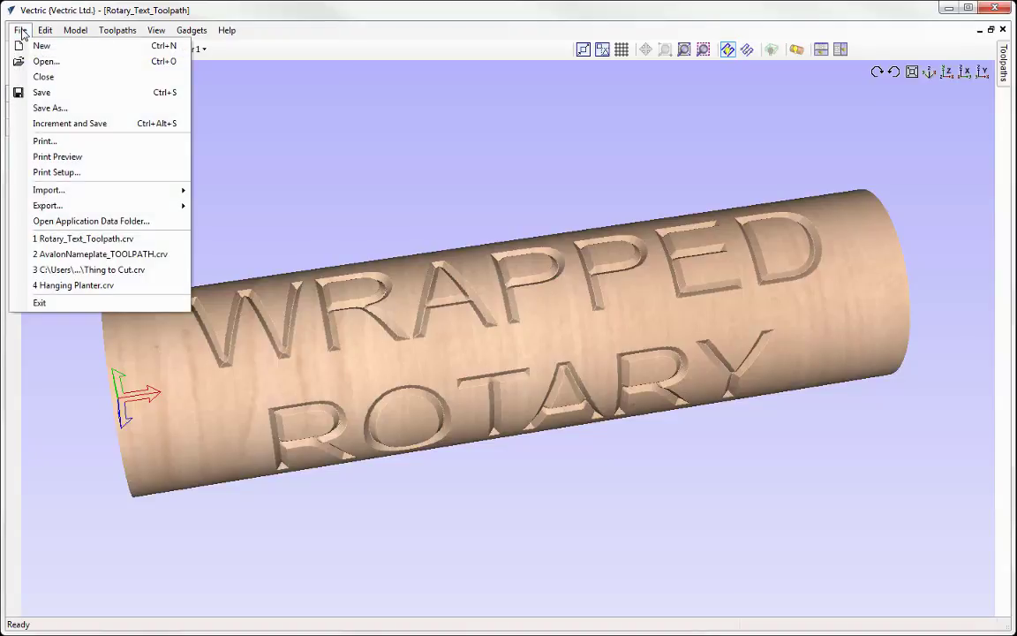
pyautogui.click(44, 78)
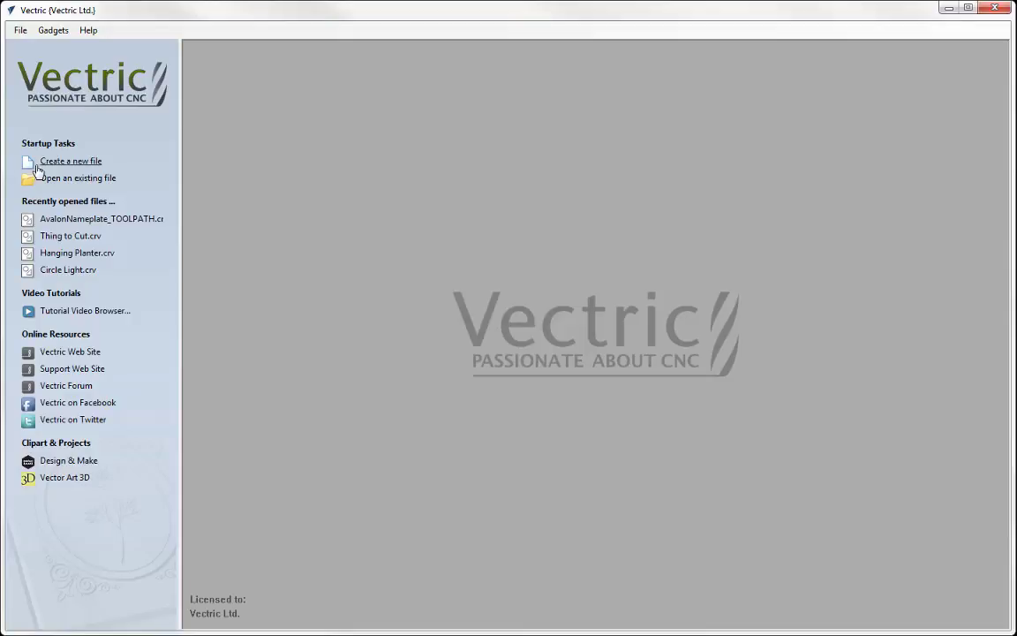
pyautogui.click(69, 161)
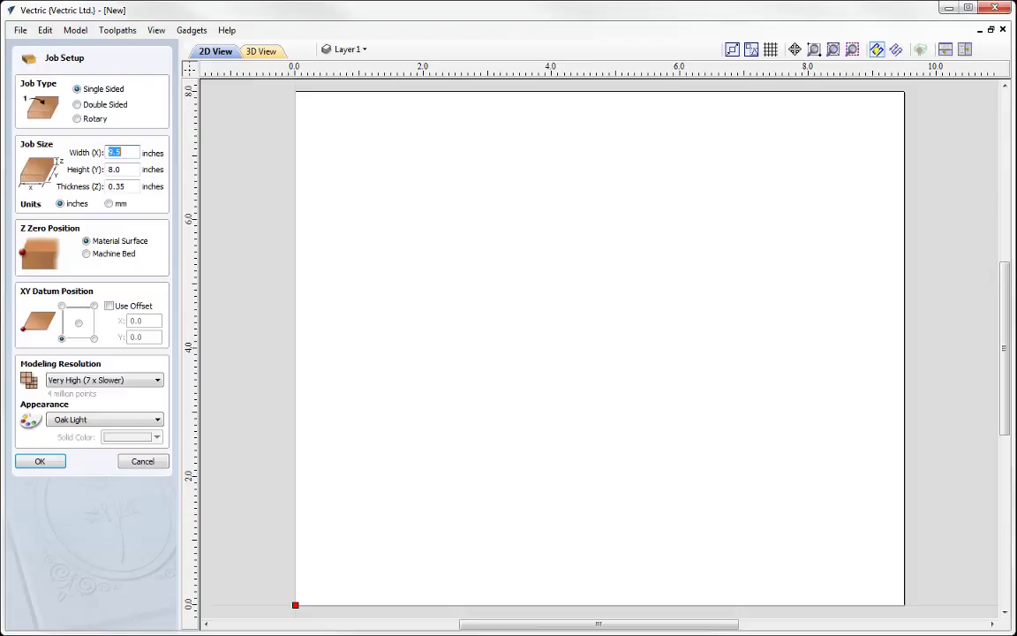
pyautogui.click(76, 120)
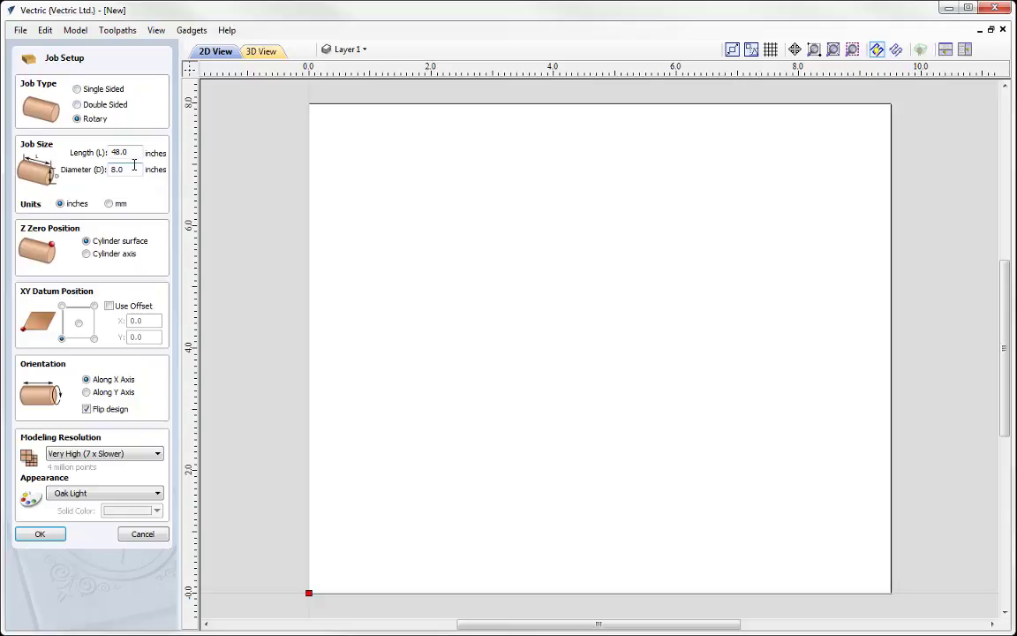
# Set the cylinder to 12 inches long and 3 inches in diameter, with Z zero at the cylinder axis
pyautogui.doubleClick(120, 152)
pyautogui.write('12')
pyautogui.press('Tab')
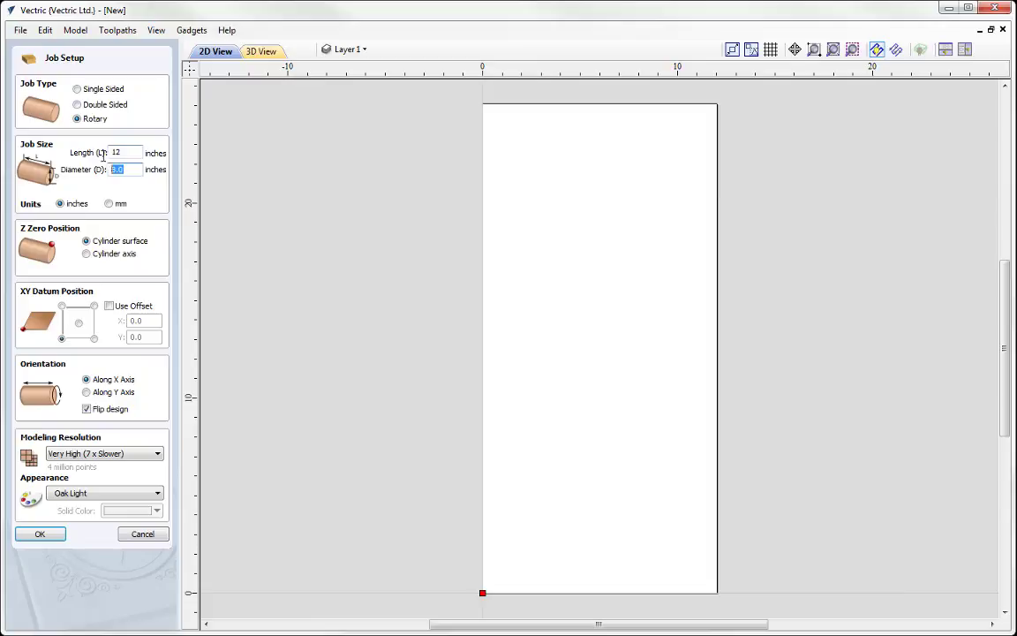
pyautogui.write('3')
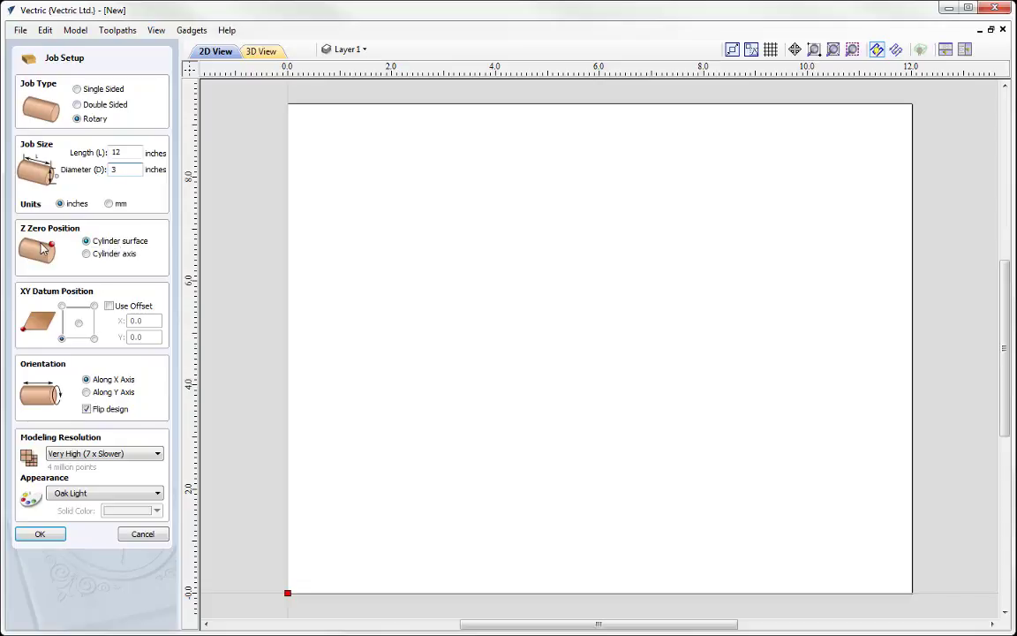
pyautogui.click(87, 254)
# Try the Y-axis orientation, switch back to Along X Axis, and accept the 12 × 3 inch rotary setup
pyautogui.click(87, 392)
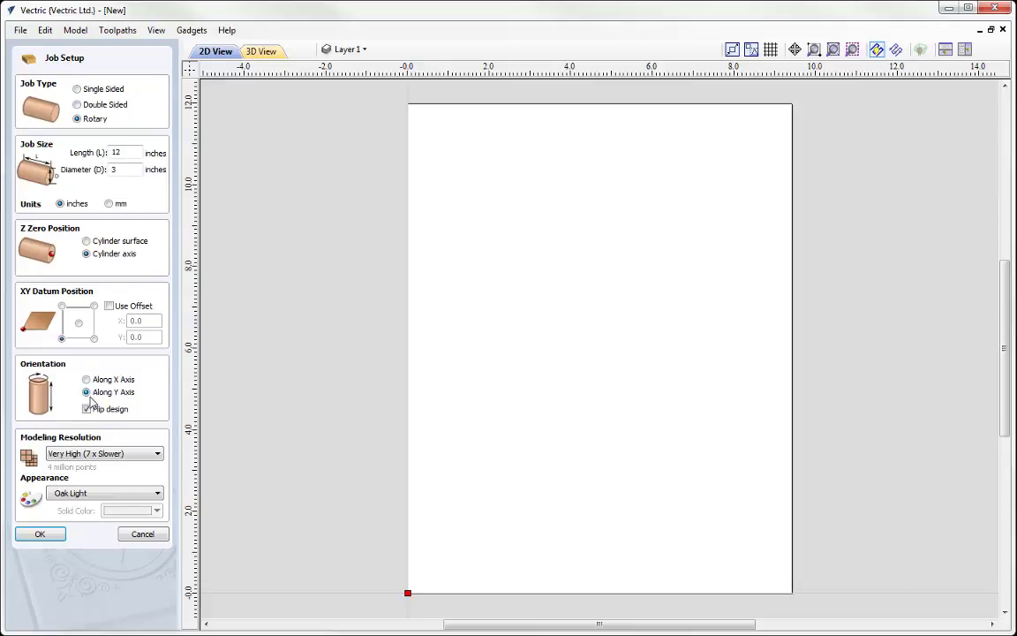
pyautogui.click(86, 379)
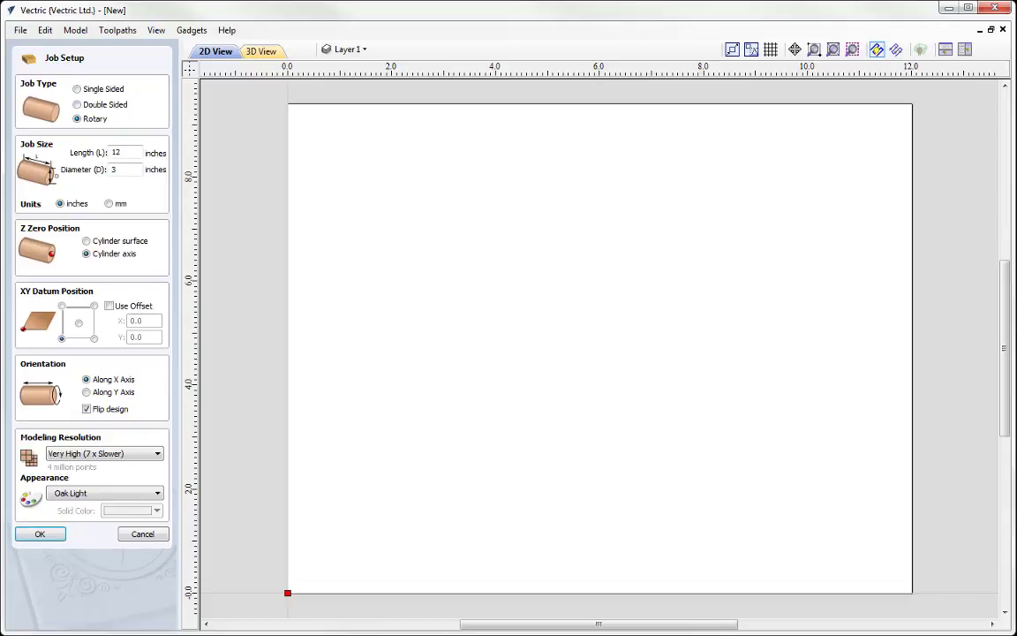
pyautogui.press('Return')
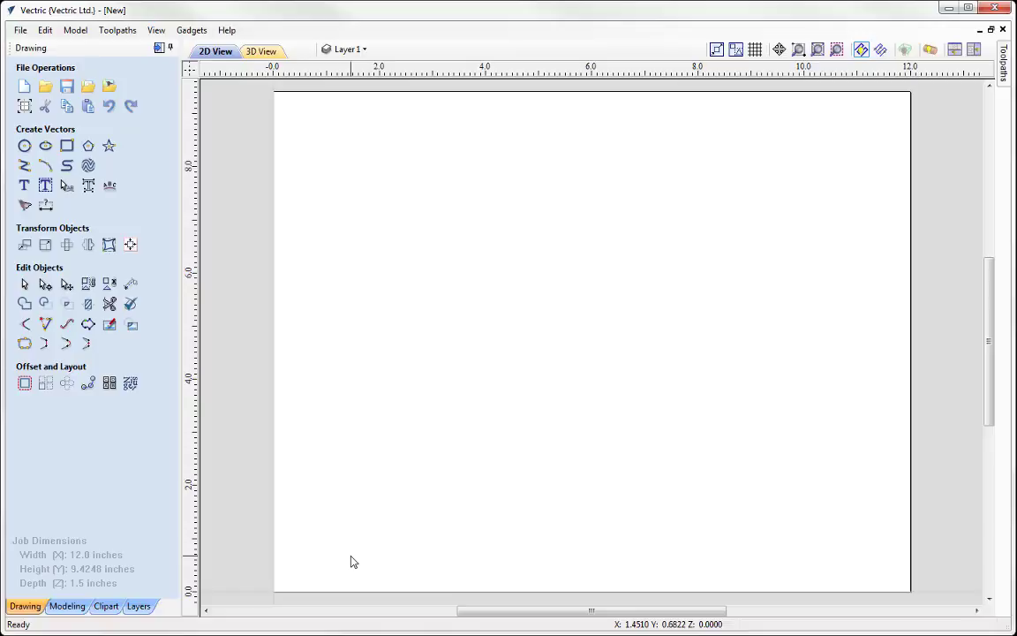
# Show the empty rotary job's material as a wireframe cylinder in the 3D view and orbit around it
pyautogui.click(259, 51)
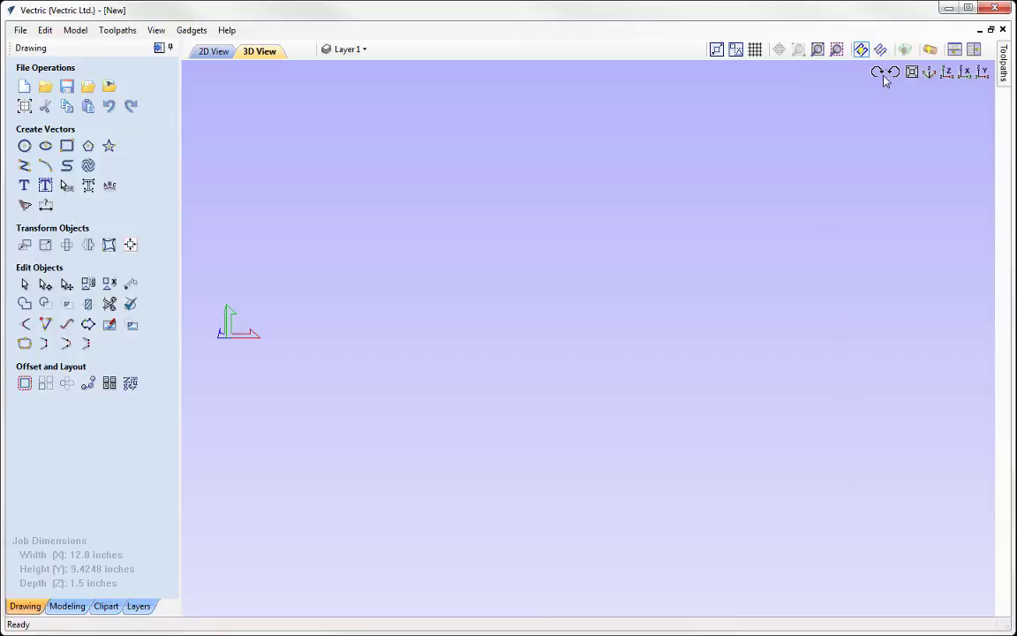
pyautogui.click(904, 49)
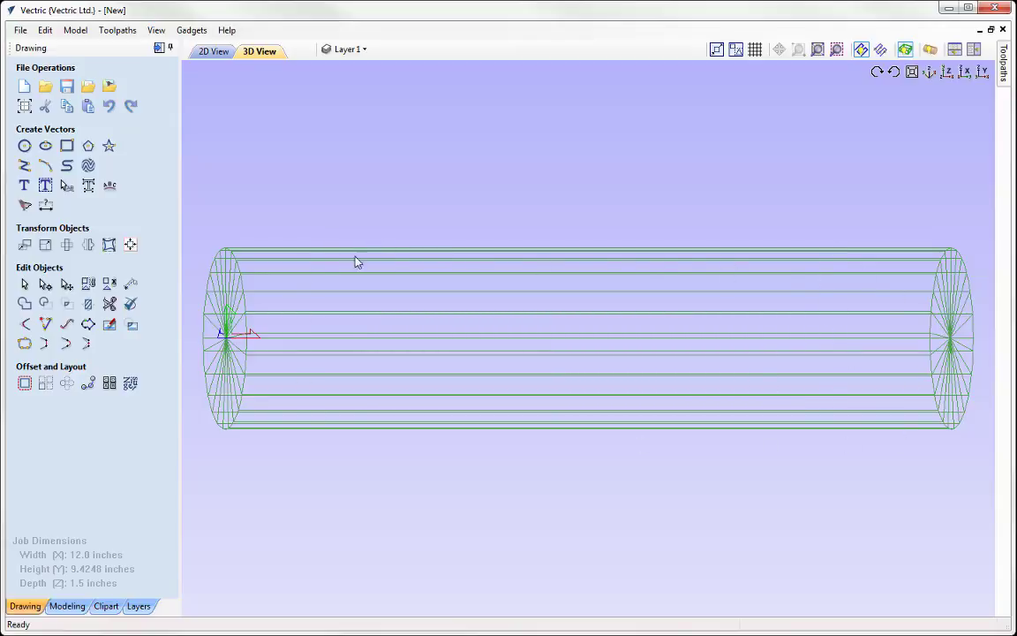
pyautogui.moveTo(366, 456); pyautogui.dragTo(477, 511)
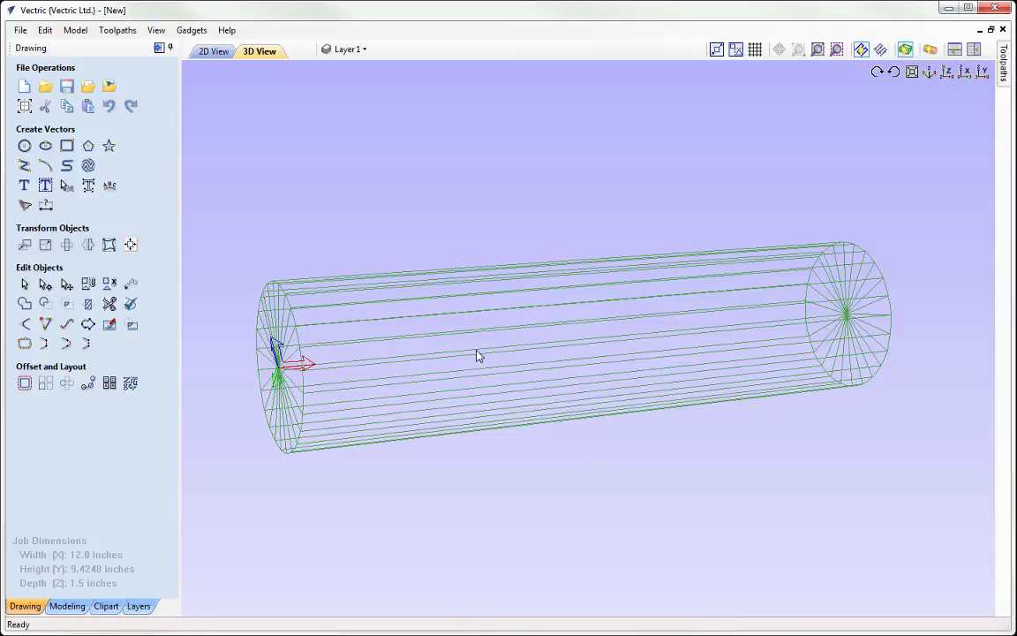
pyautogui.moveTo(559, 264); pyautogui.dragTo(513, 296)
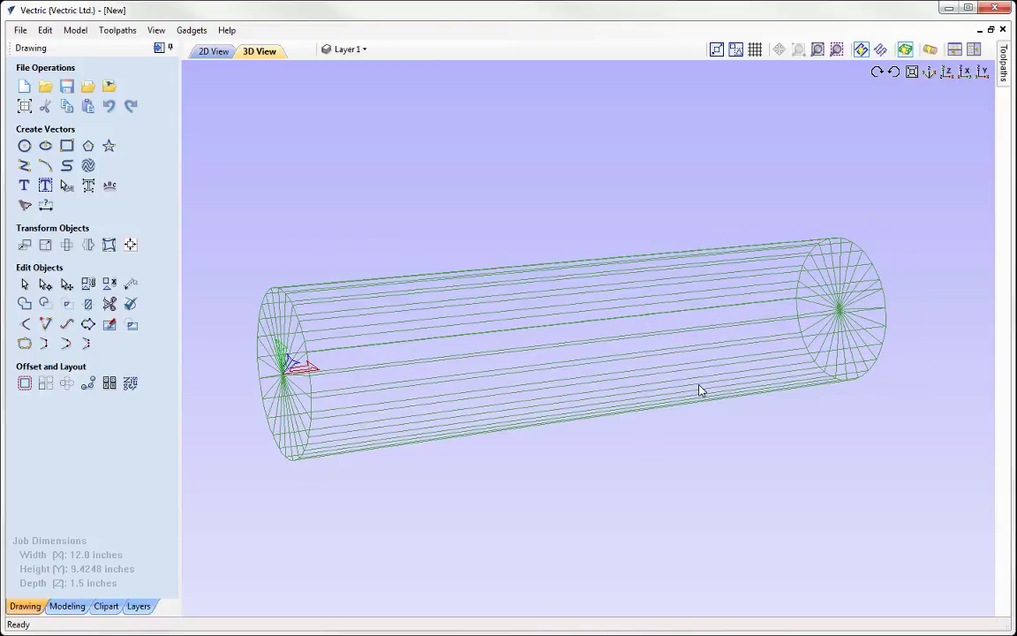
# Turn off Automatic Wrapping and orbit around the flat unwrapped wood block
pyautogui.click(931, 50)
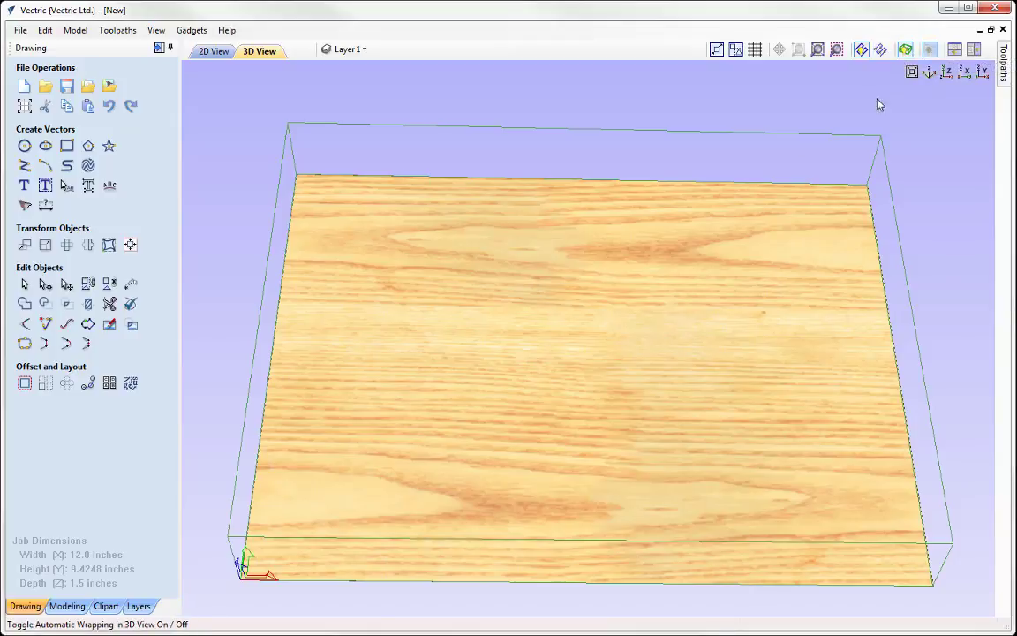
pyautogui.moveTo(520, 456); pyautogui.dragTo(316, 246)
pyautogui.moveTo(738, 458); pyautogui.dragTo(739, 361)
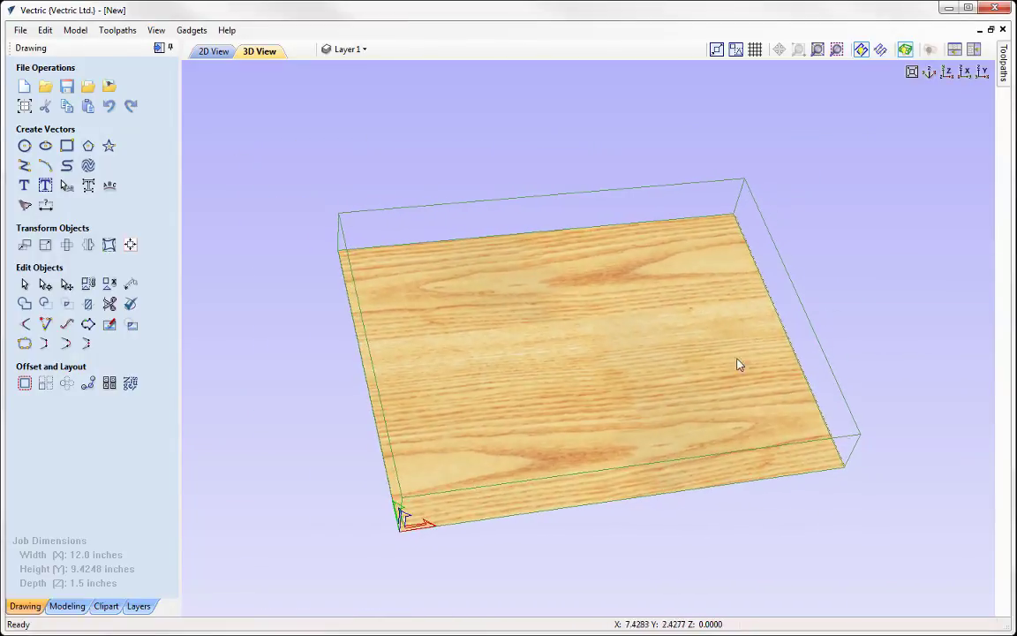
# Wrap the material back into a cylinder, then hide the material block in the 3D view
pyautogui.click(931, 53)
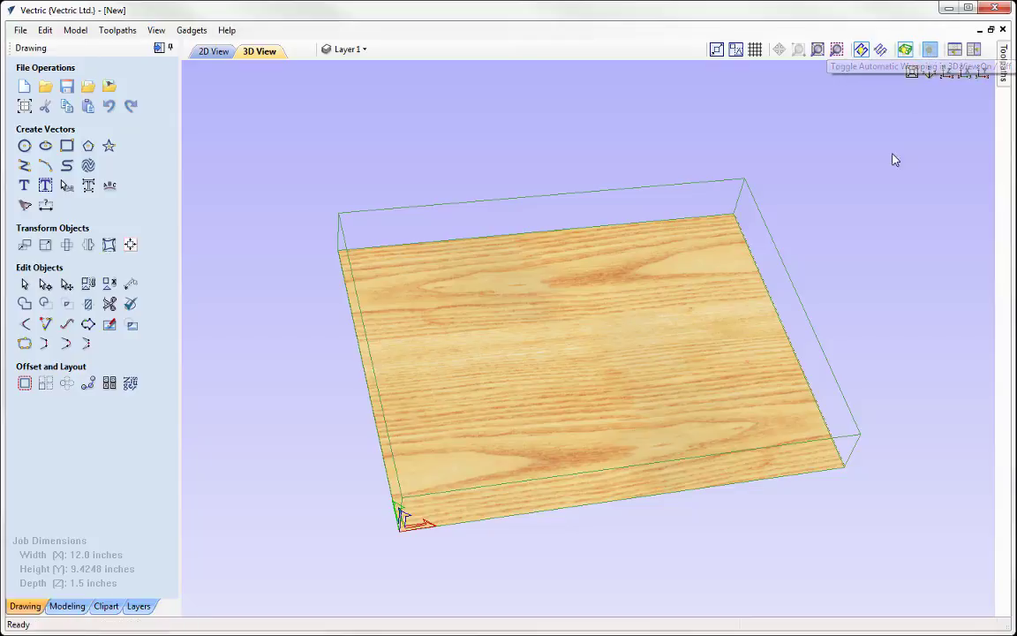
pyautogui.moveTo(683, 361); pyautogui.dragTo(758, 67)
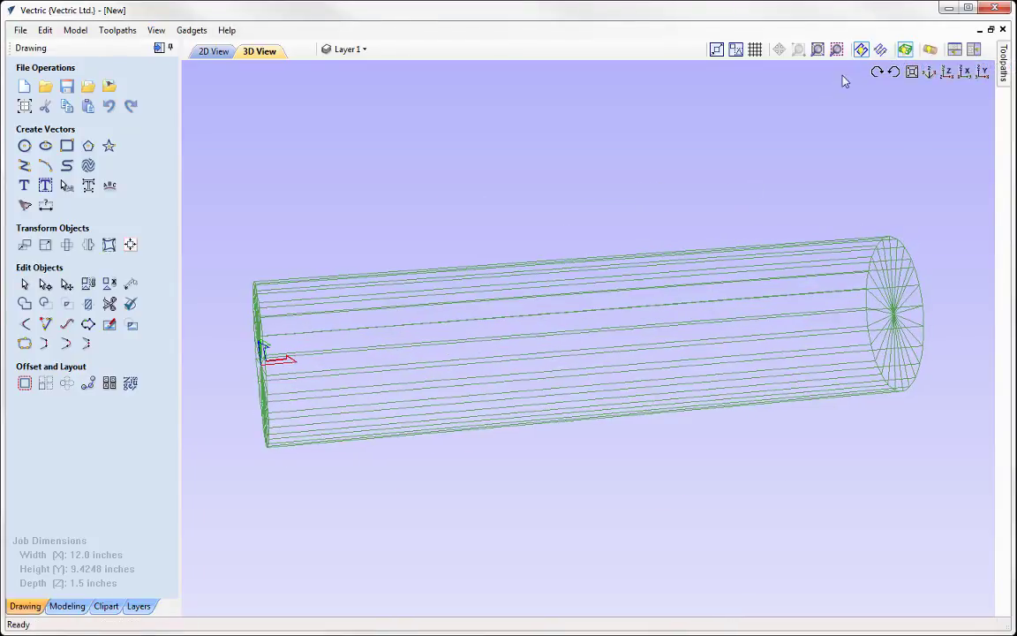
pyautogui.click(905, 50)
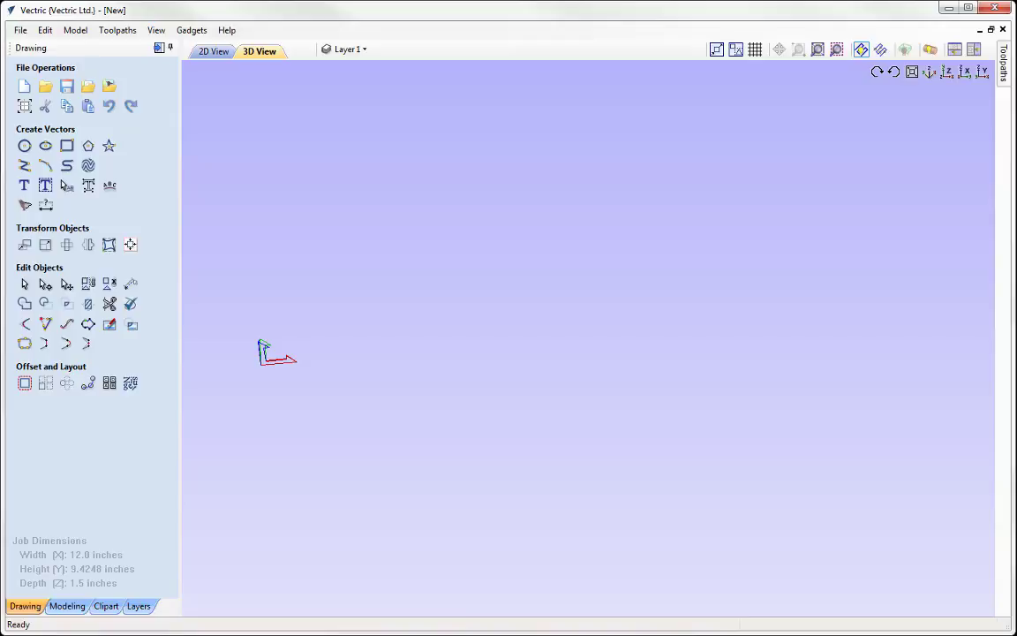
# Return to the 2D sheet zoomed to the drawing limits and start an Auto Layout Text box
pyautogui.click(212, 51)
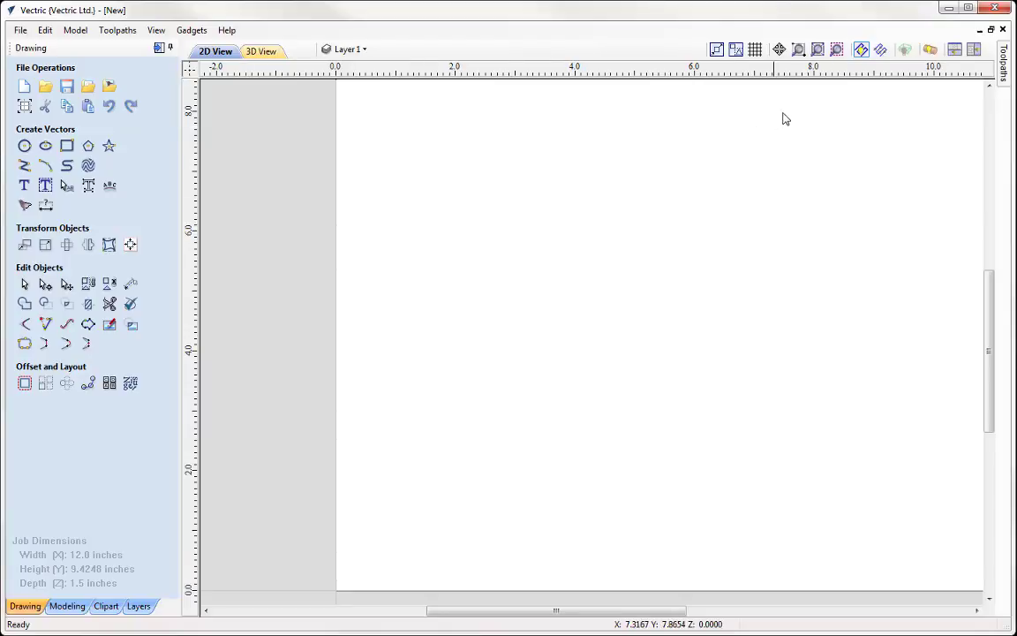
pyautogui.click(818, 50)
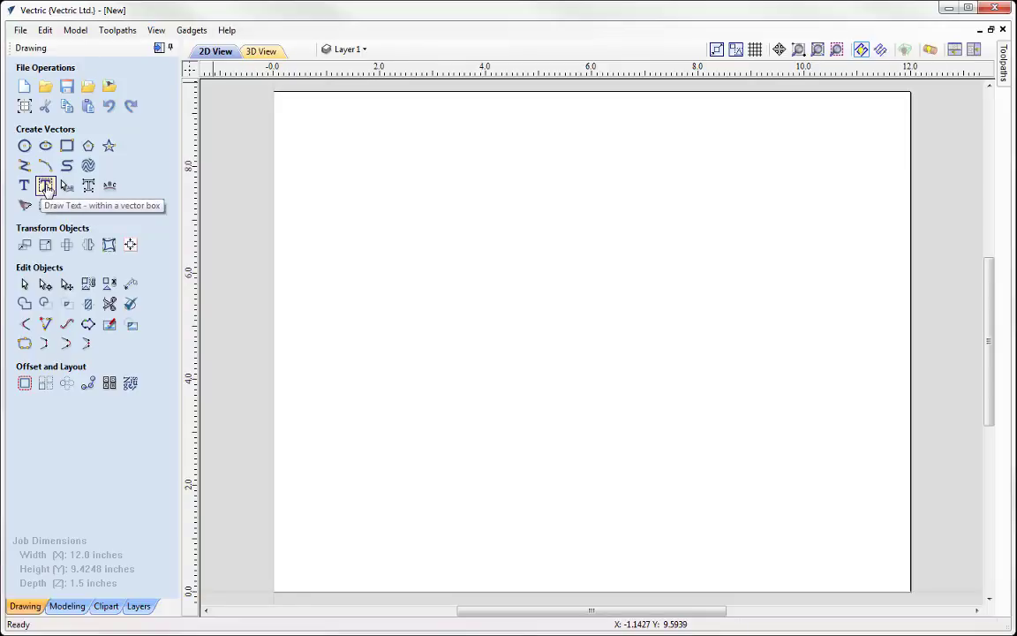
pyautogui.click(46, 186)
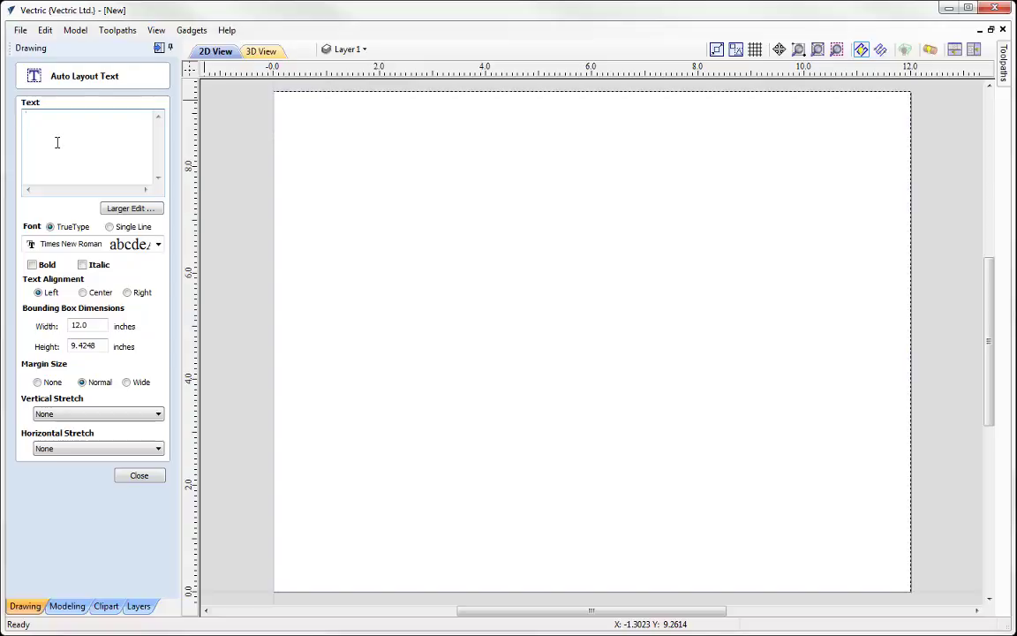
# Lay out 'WRAPPED ROTARY TEXT' as three centre-aligned Arial lines and close the text form
pyautogui.write('WRAPPED ')
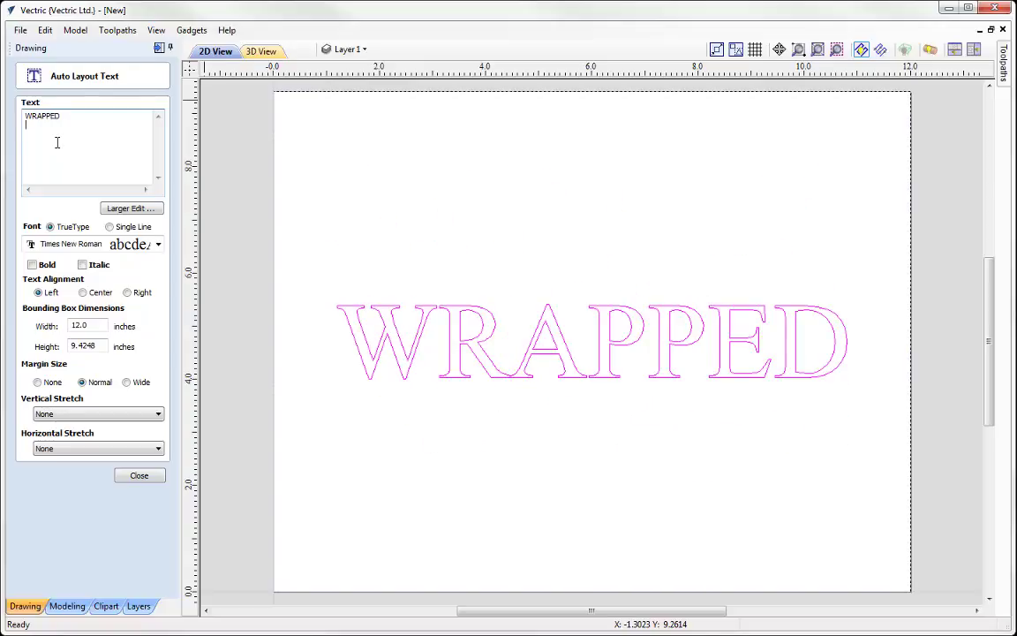
pyautogui.write('ROTAR')
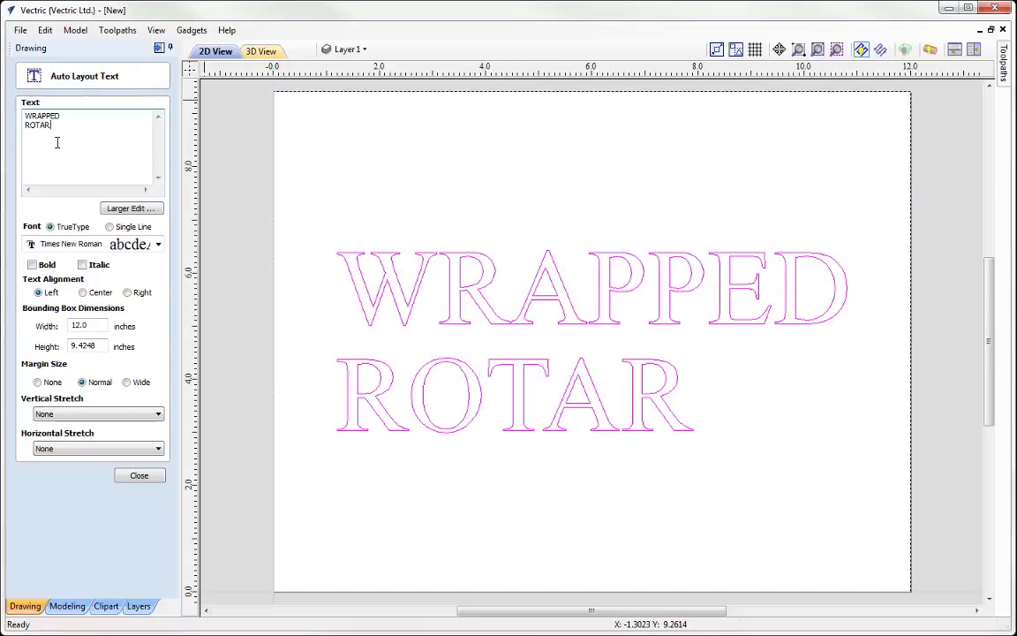
pyautogui.write('Y TEXT')
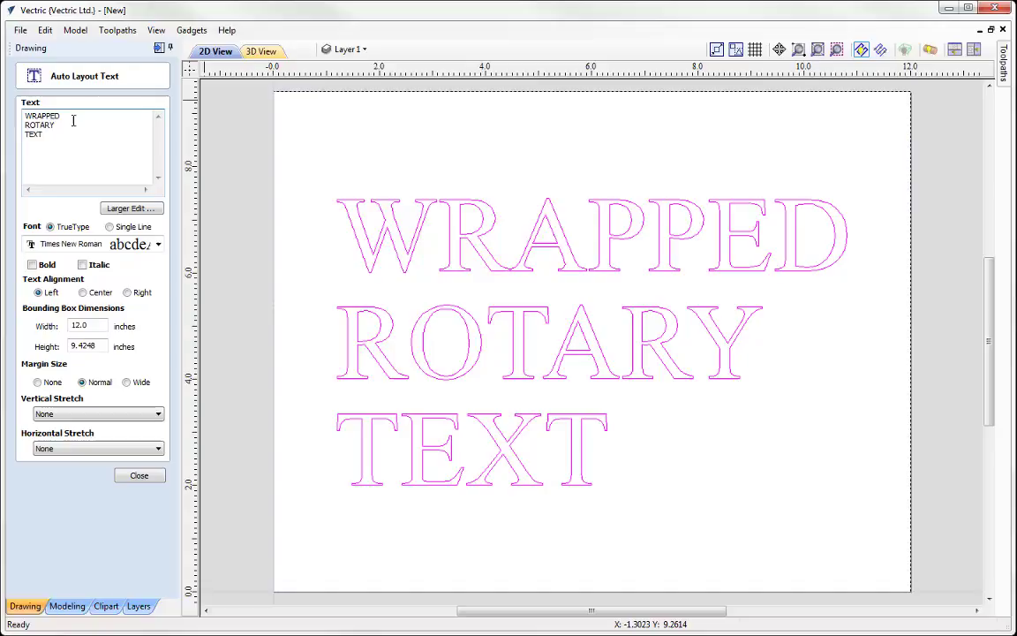
pyautogui.click(78, 250)
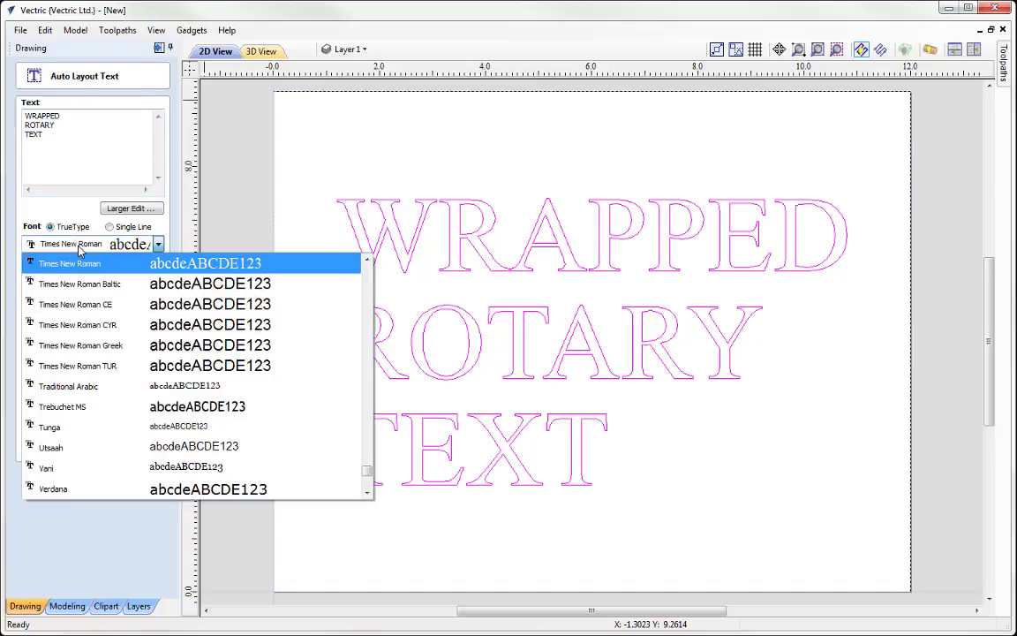
pyautogui.scroll(-1, 388, 270)
pyautogui.scroll(-2, 407, 272)
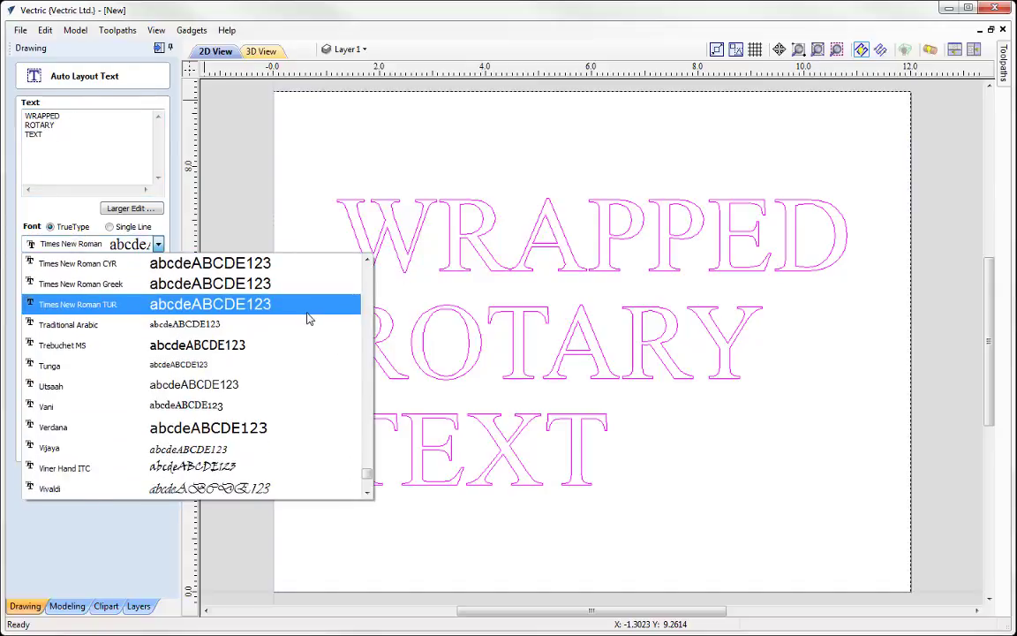
pyautogui.press('Home')
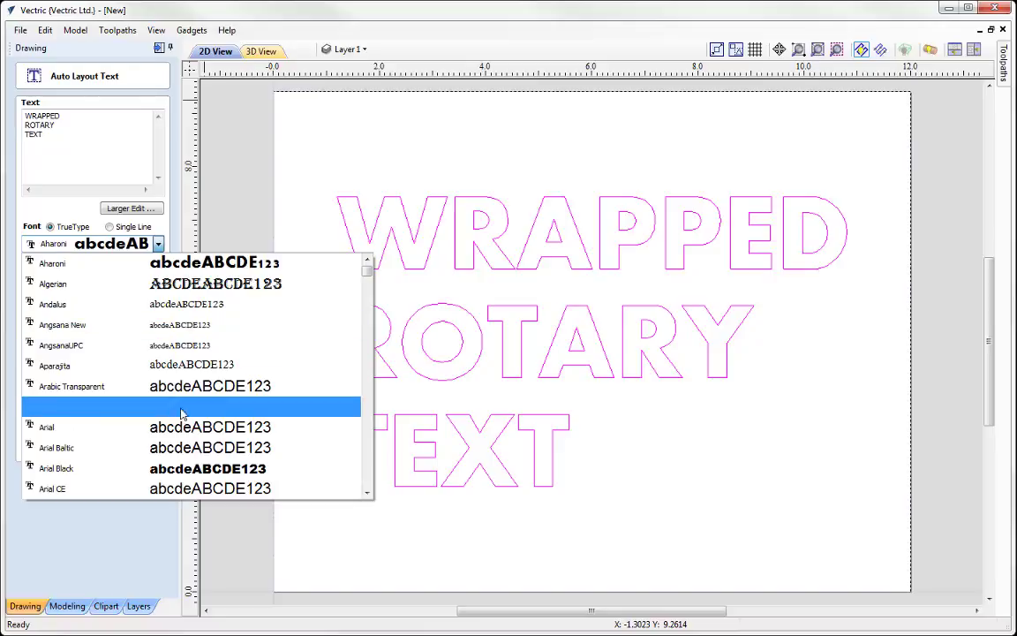
pyautogui.click(202, 426)
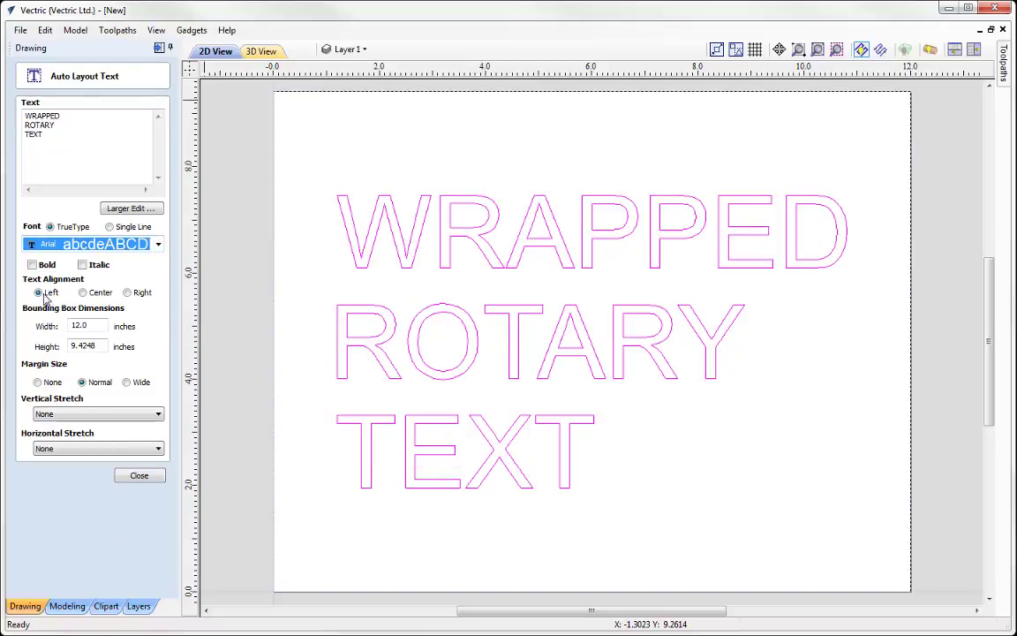
pyautogui.click(91, 294)
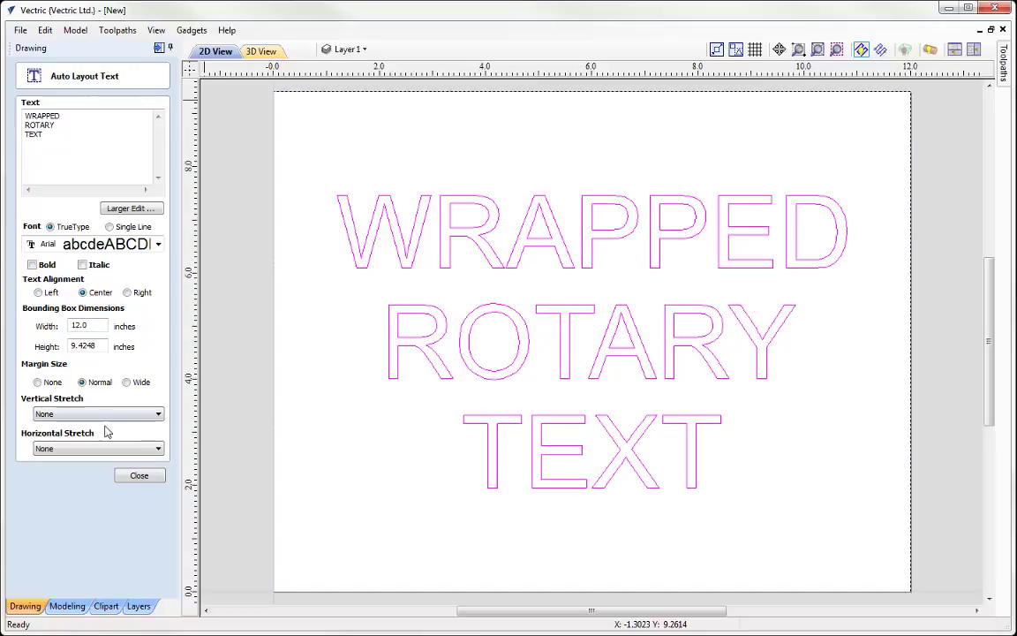
pyautogui.click(139, 476)
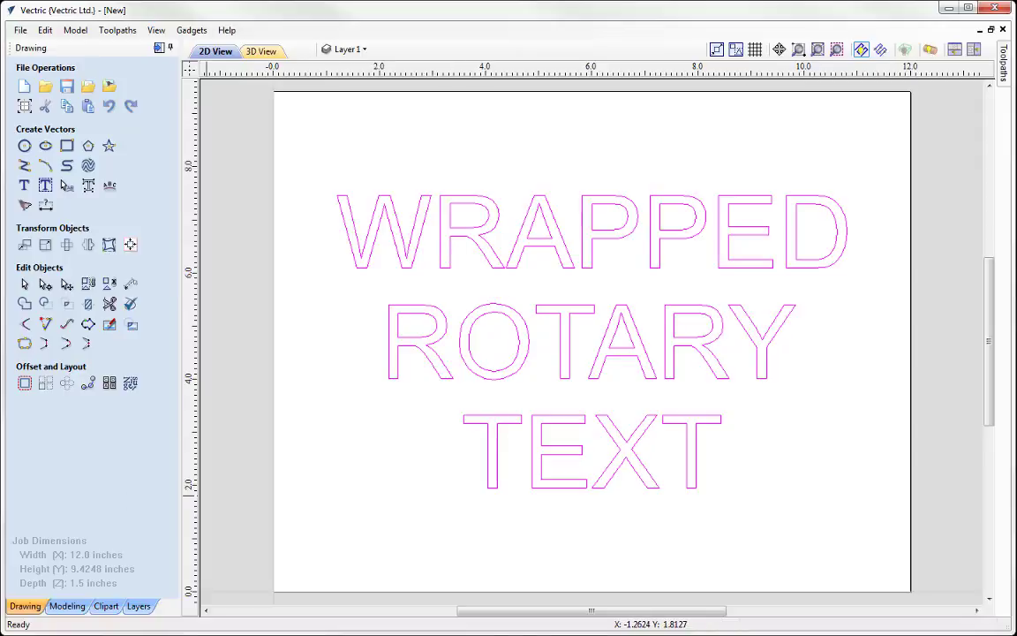
# Select all text vectors and set the rotary material's Z gap above material to 1.8 inches
pyautogui.hotkey('ctrl', 'a')
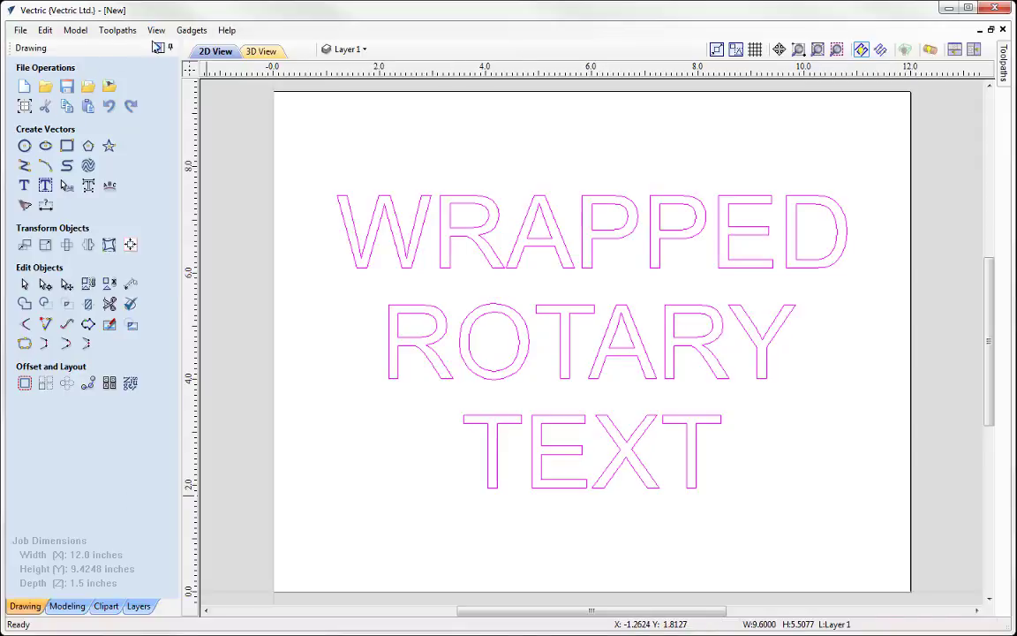
pyautogui.press('F12')
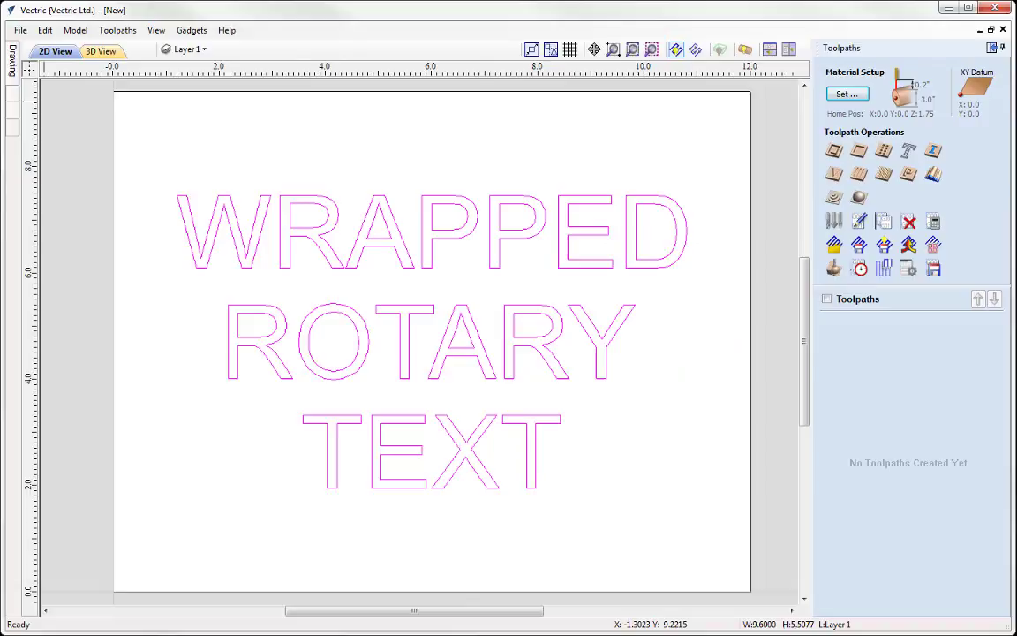
pyautogui.click(855, 95)
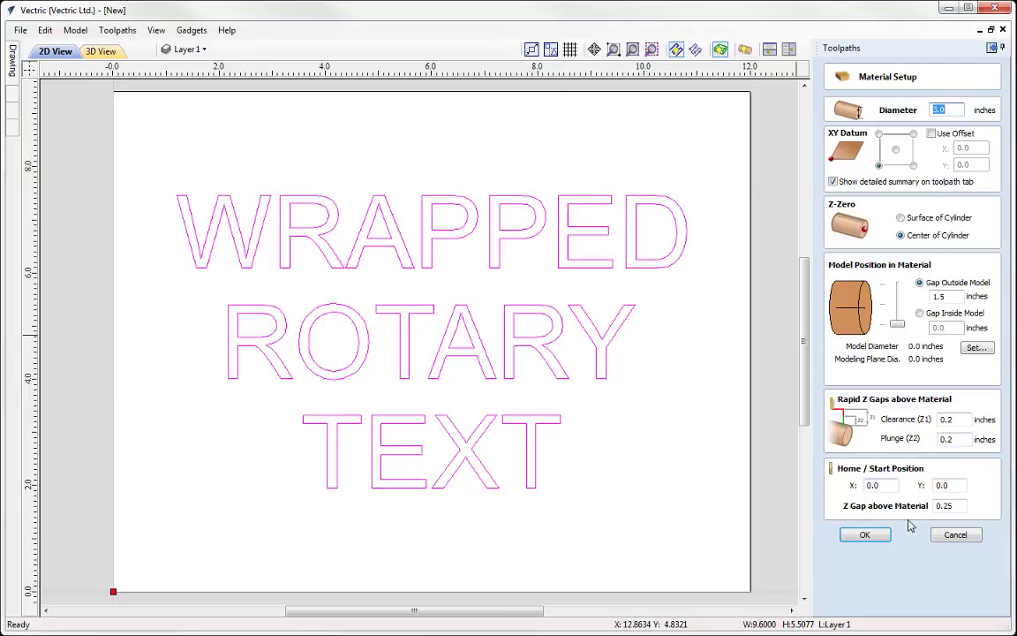
pyautogui.click(958, 507)
pyautogui.write('1.8')
pyautogui.click(866, 537)
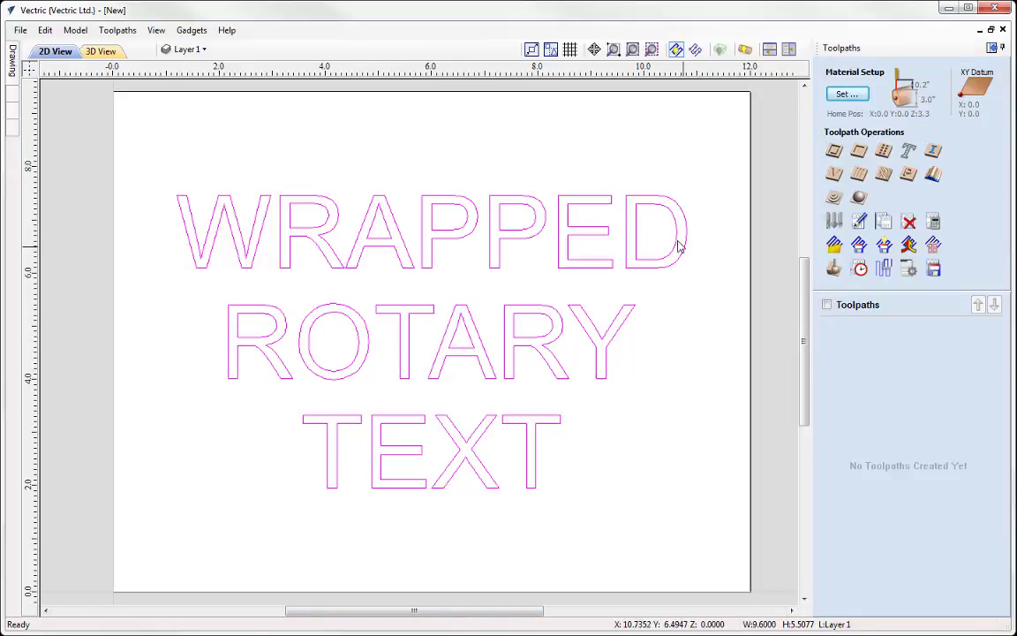
# Calculate a 'Pocket Text' pocket toolpath with 0.1-inch cut depth and a 0.125-inch end mill
pyautogui.click(861, 150)
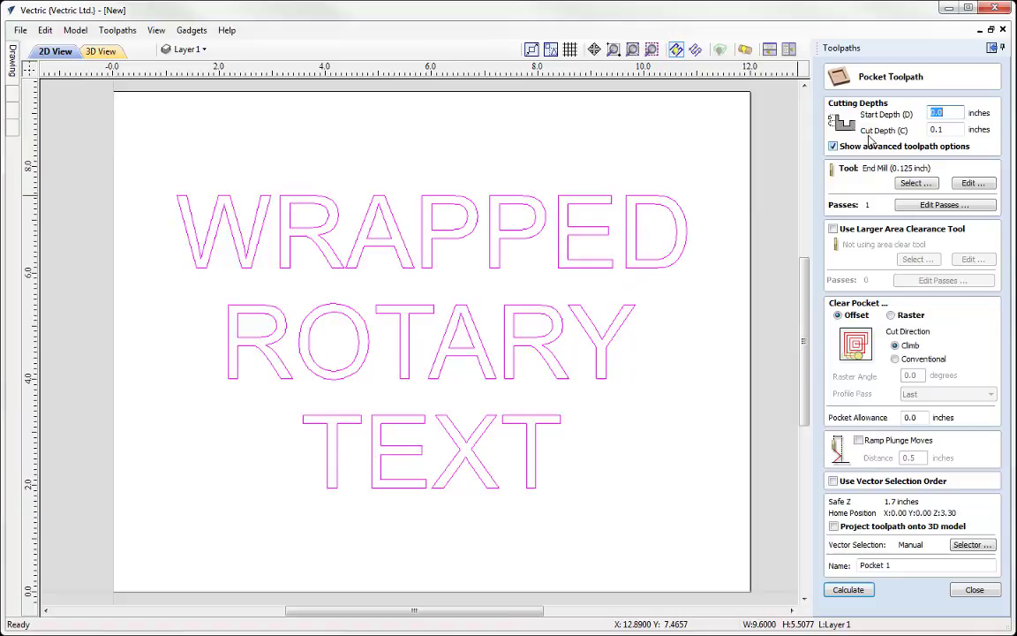
pyautogui.doubleClick(957, 112)
pyautogui.click(958, 128)
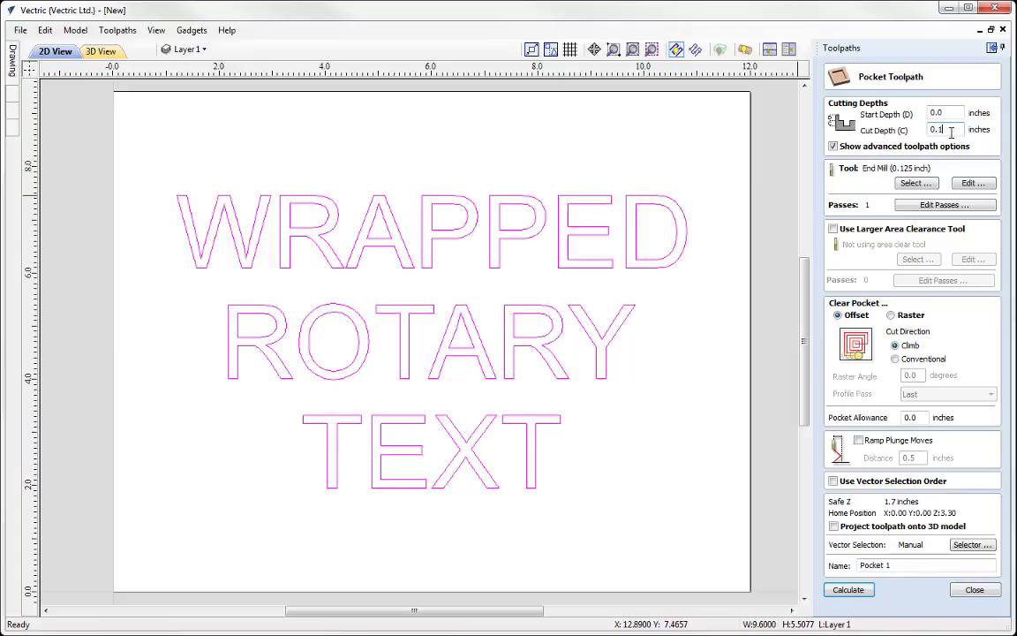
pyautogui.click(919, 183)
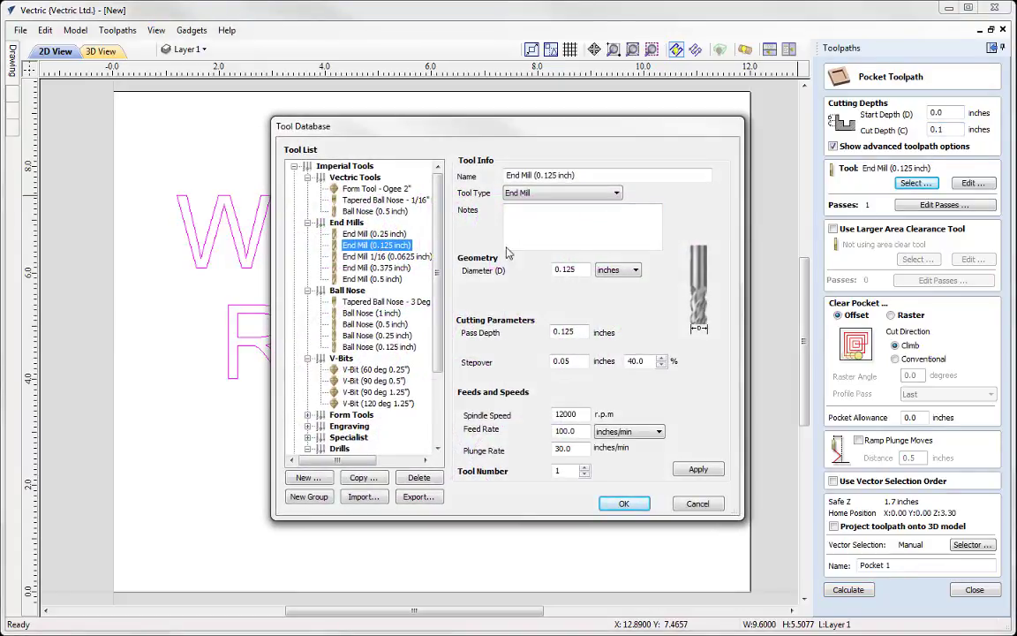
pyautogui.click(623, 503)
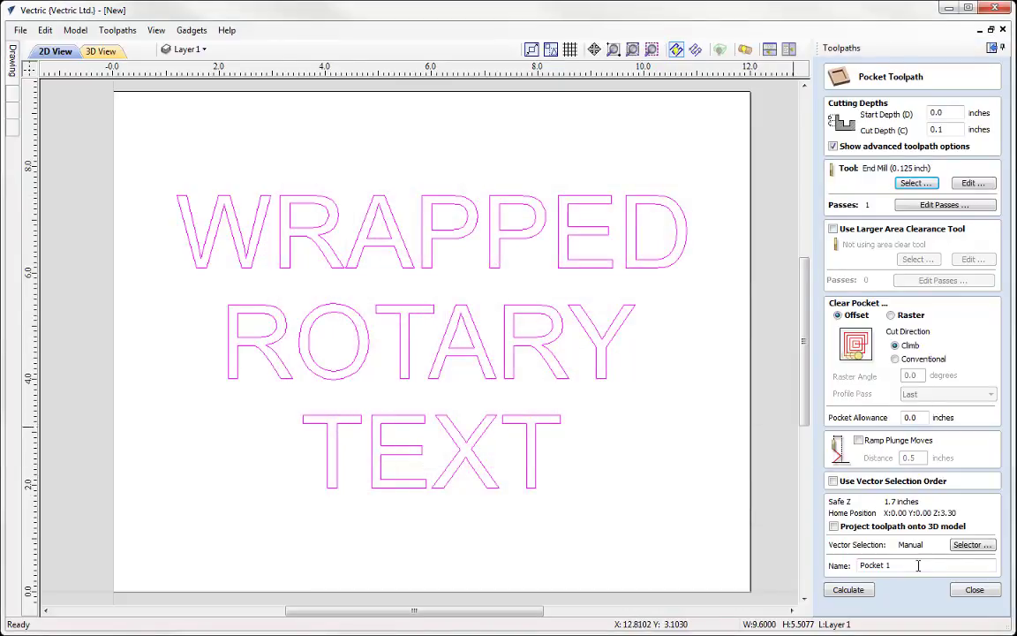
pyautogui.click(918, 565)
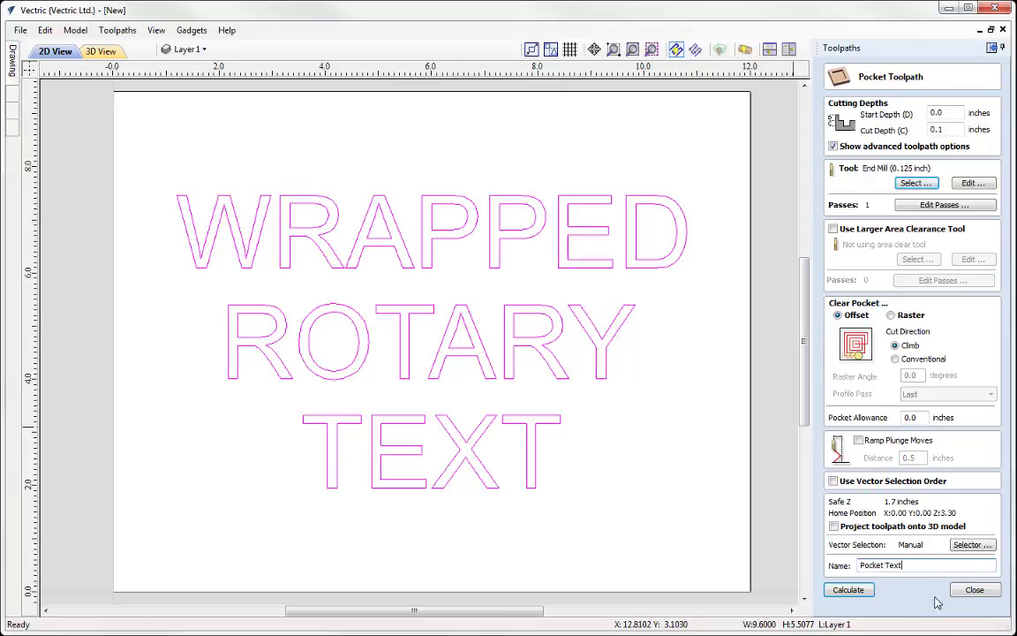
pyautogui.click(847, 589)
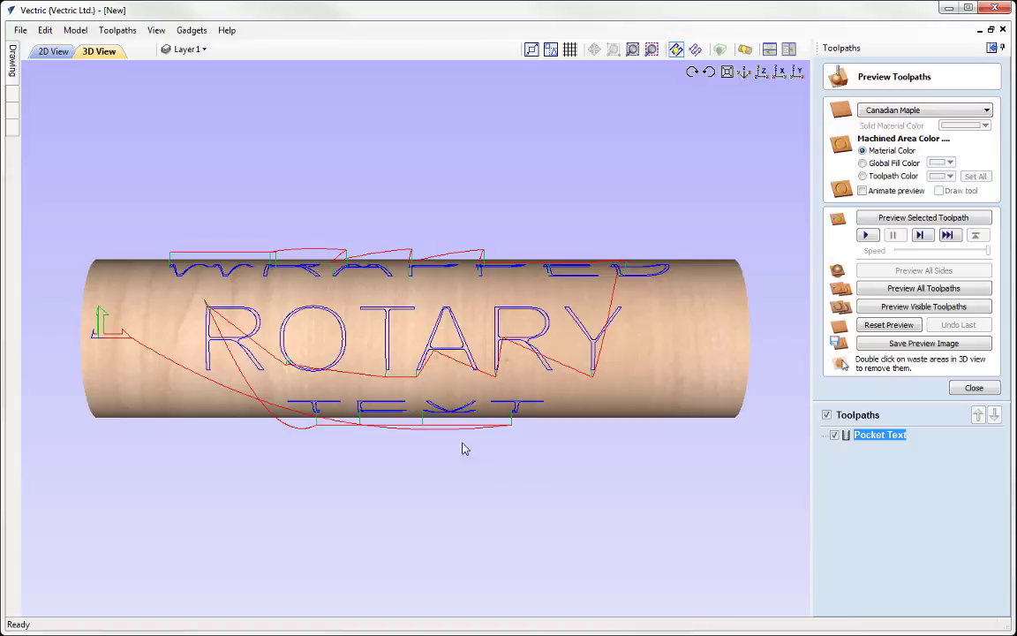
# Preview the Pocket Text toolpath, showing the lettering carved into the Canadian Maple cylinder
pyautogui.moveTo(470, 412); pyautogui.dragTo(549, 431)
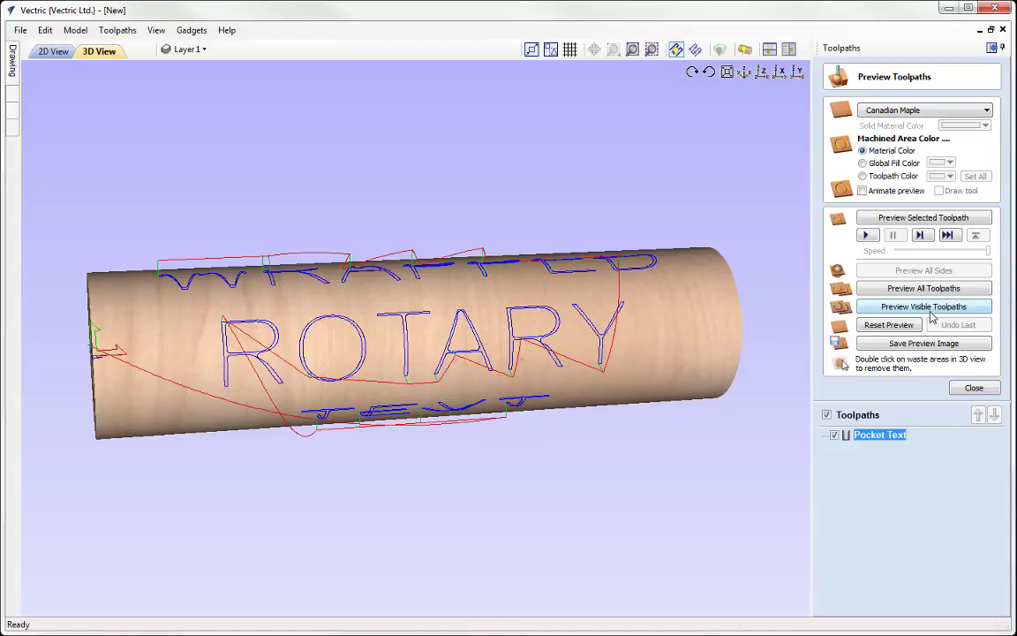
pyautogui.click(971, 221)
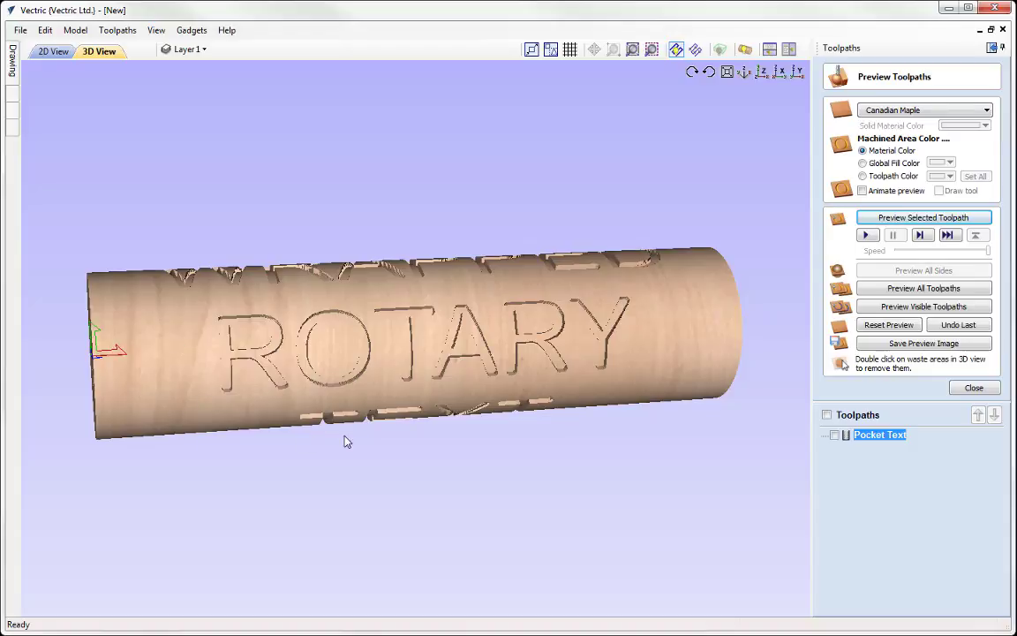
pyautogui.moveTo(346, 442); pyautogui.dragTo(371, 379)
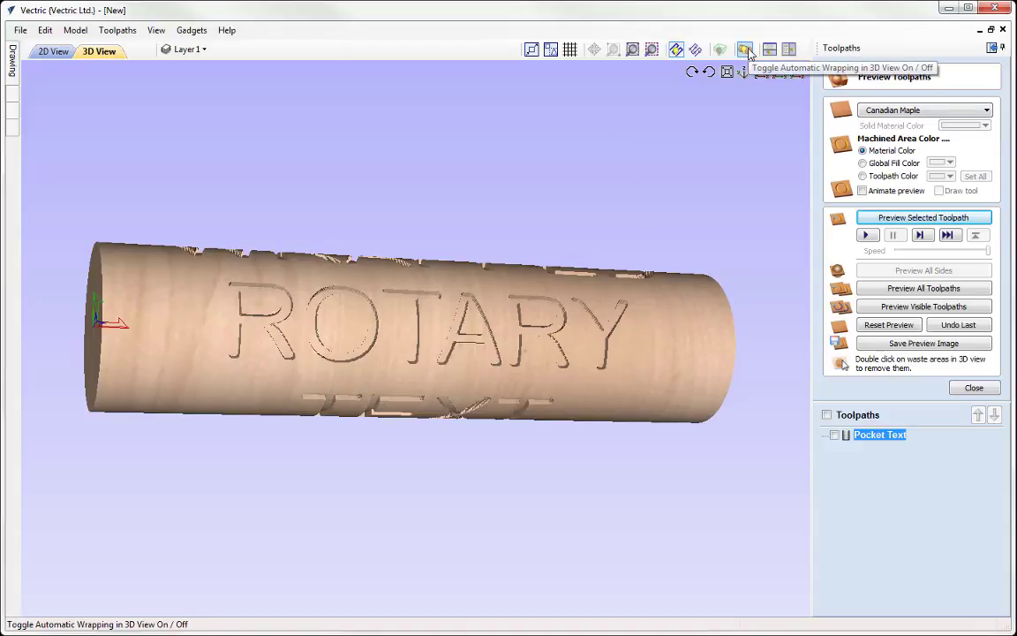
pyautogui.moveTo(470, 425); pyautogui.dragTo(627, 216)
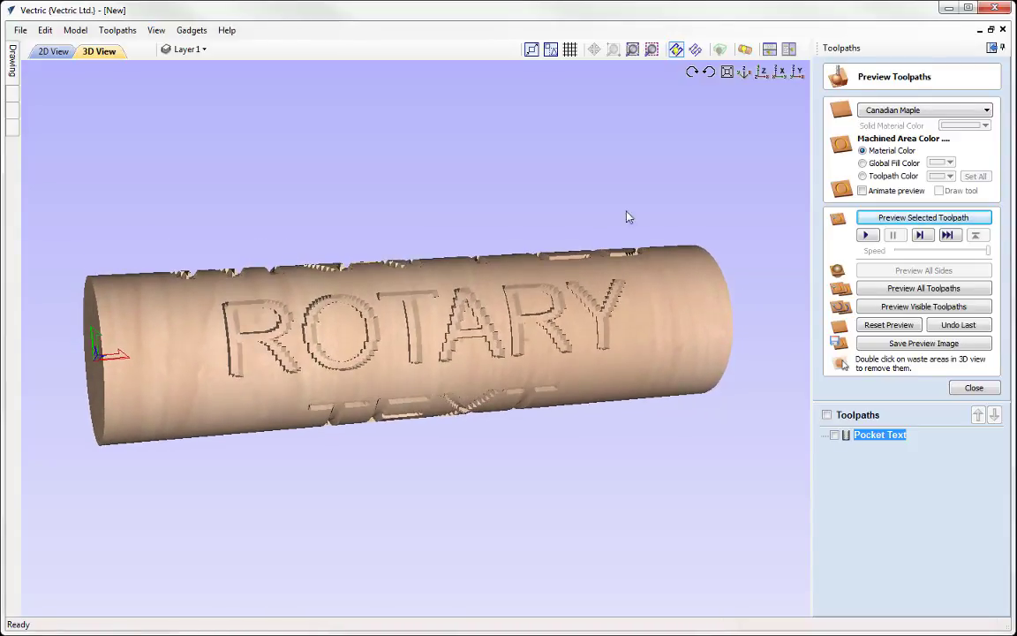
pyautogui.click(745, 51)
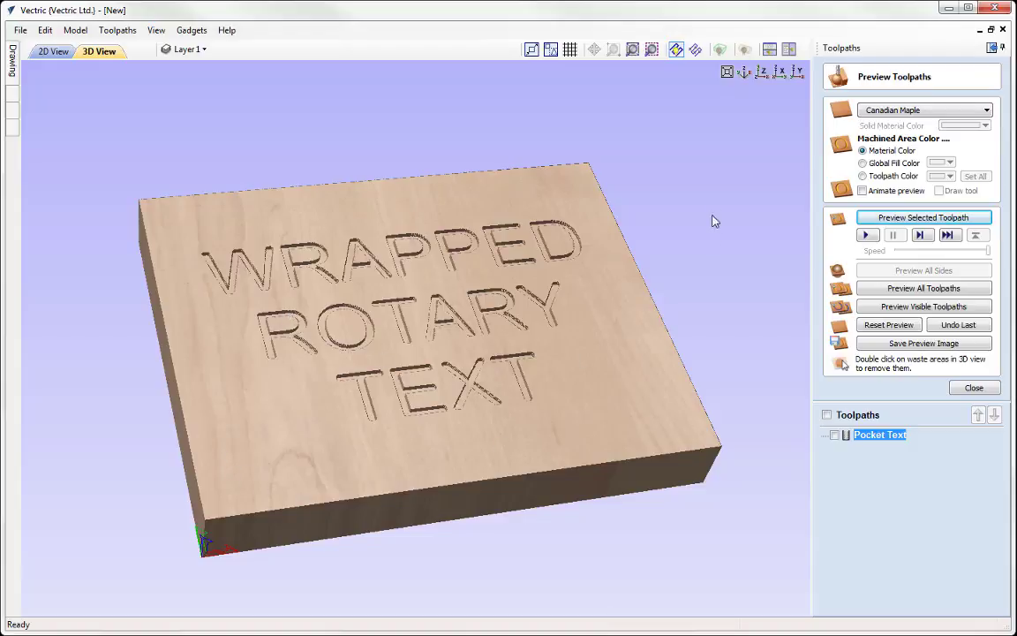
pyautogui.click(744, 49)
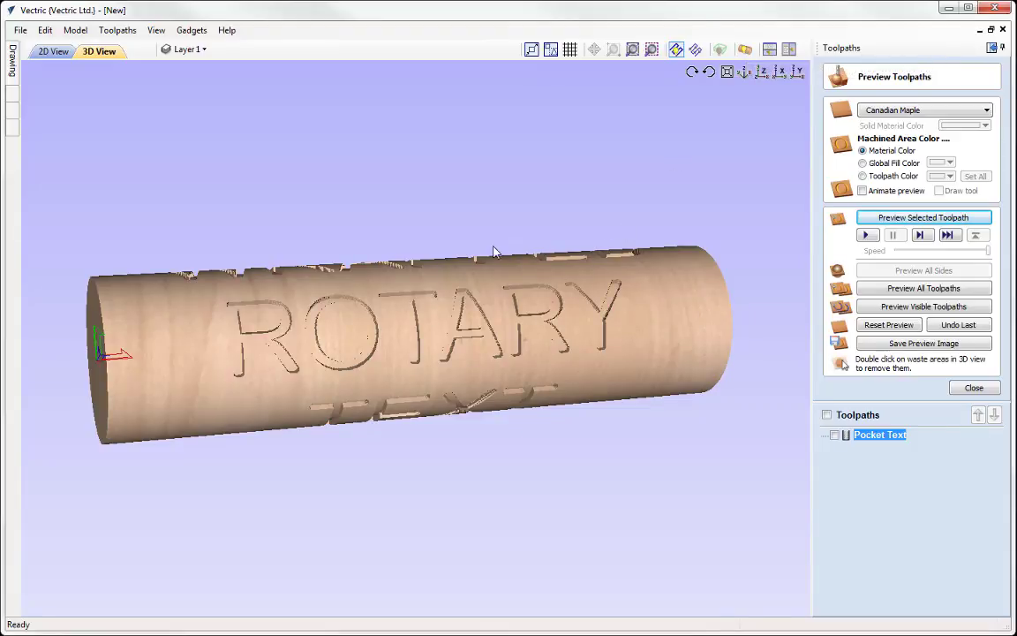
pyautogui.moveTo(391, 257); pyautogui.dragTo(455, 362)
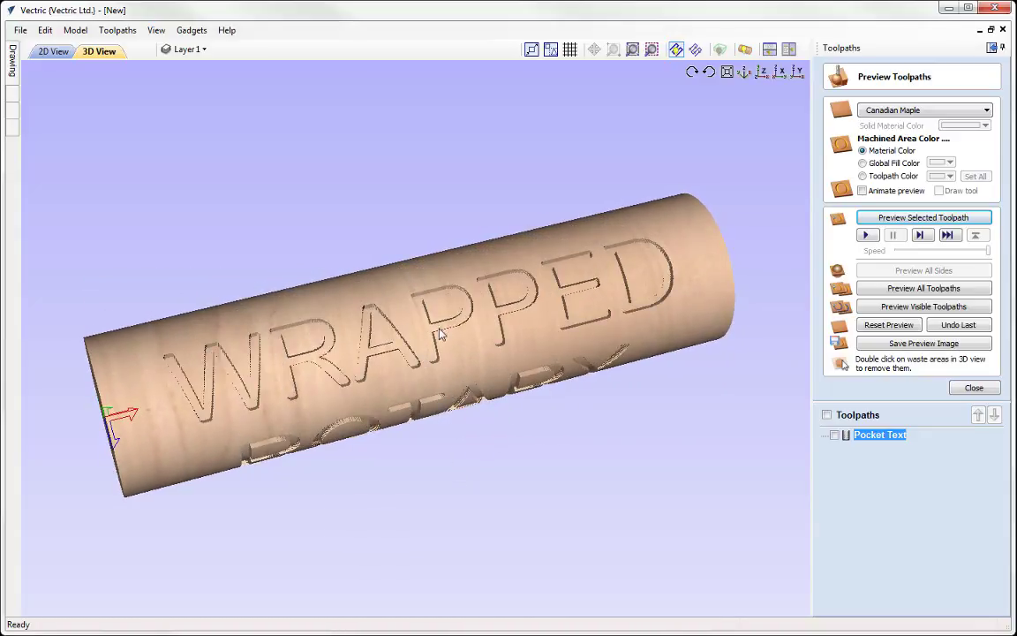
pyautogui.moveTo(426, 397); pyautogui.dragTo(370, 227)
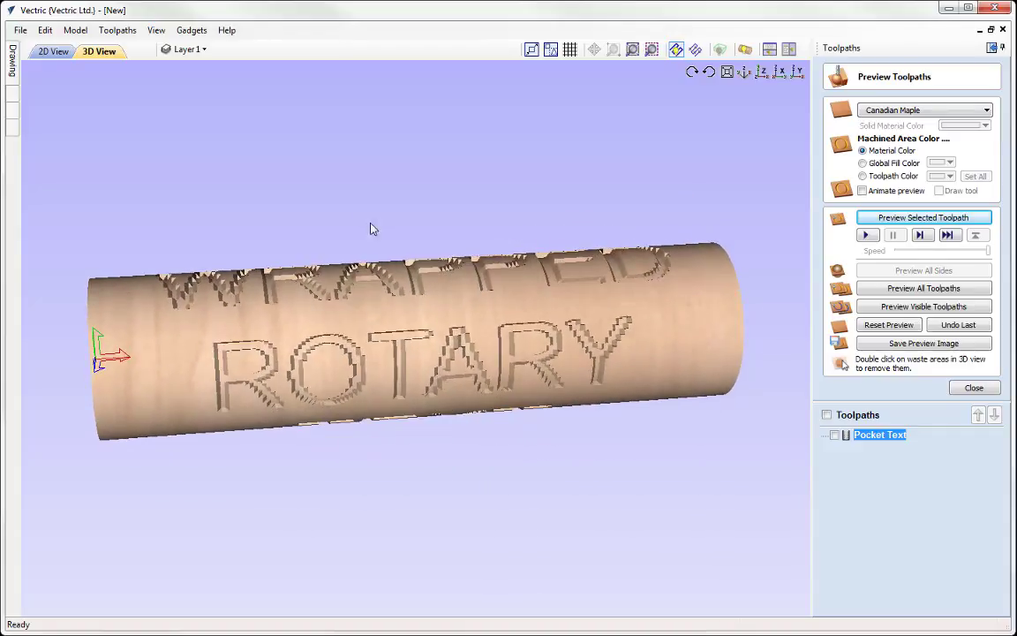
pyautogui.moveTo(483, 408); pyautogui.dragTo(458, 429)
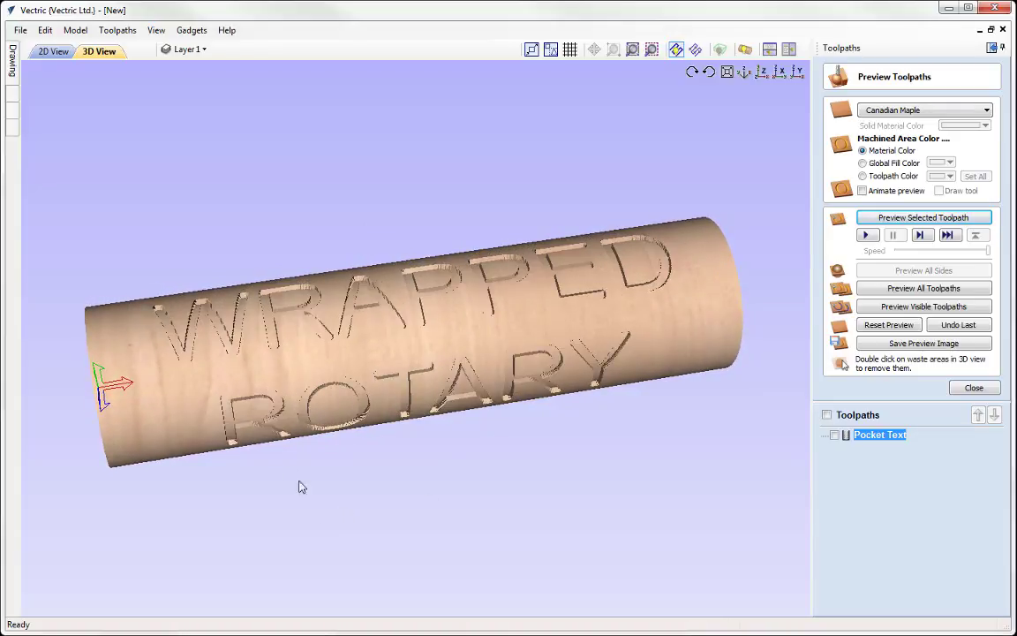
pyautogui.click(692, 72)
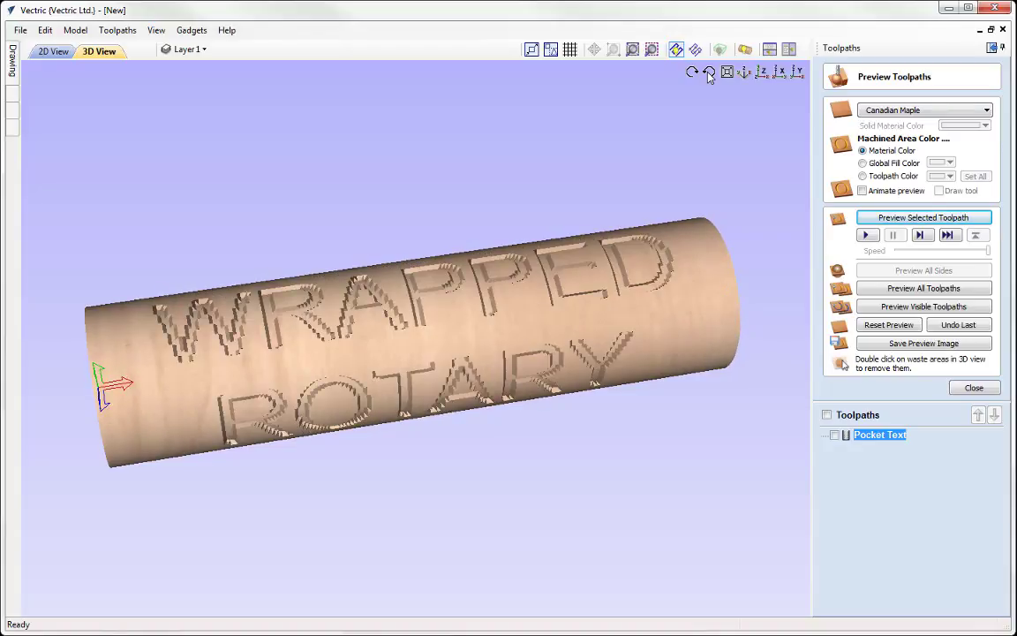
pyautogui.click(709, 74)
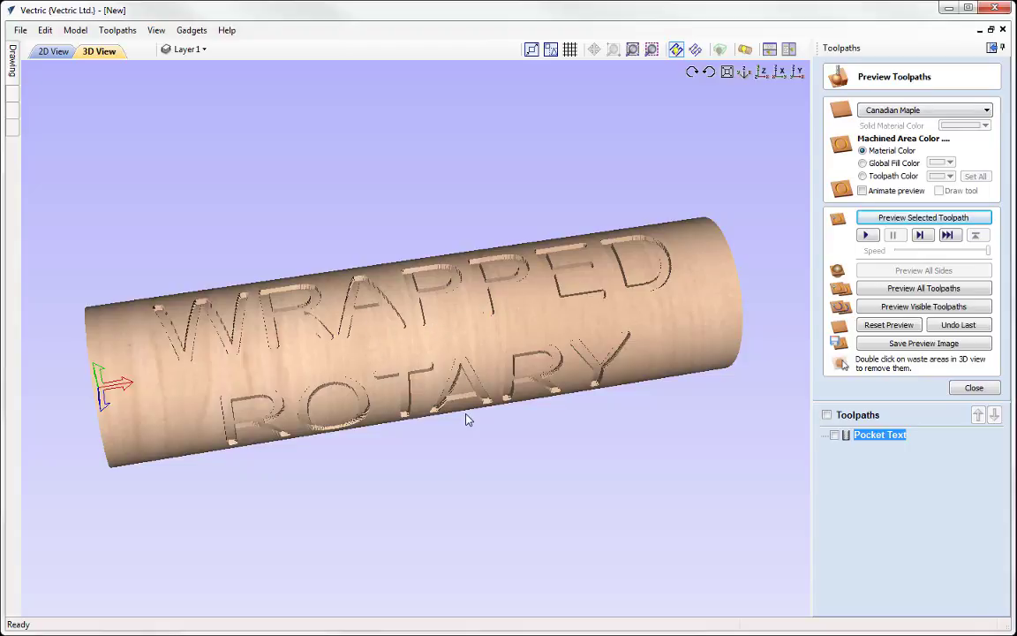
# Delete the Pocket Text toolpath and start a new V-Carve / Engraving toolpath from the 2D View
pyautogui.click(973, 389)
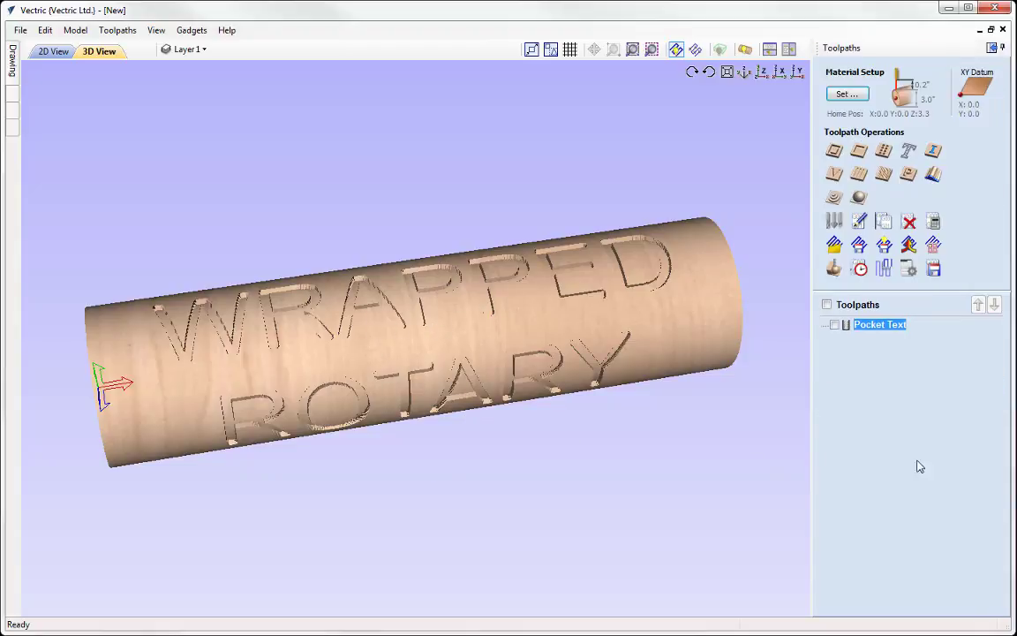
pyautogui.moveTo(885, 328)
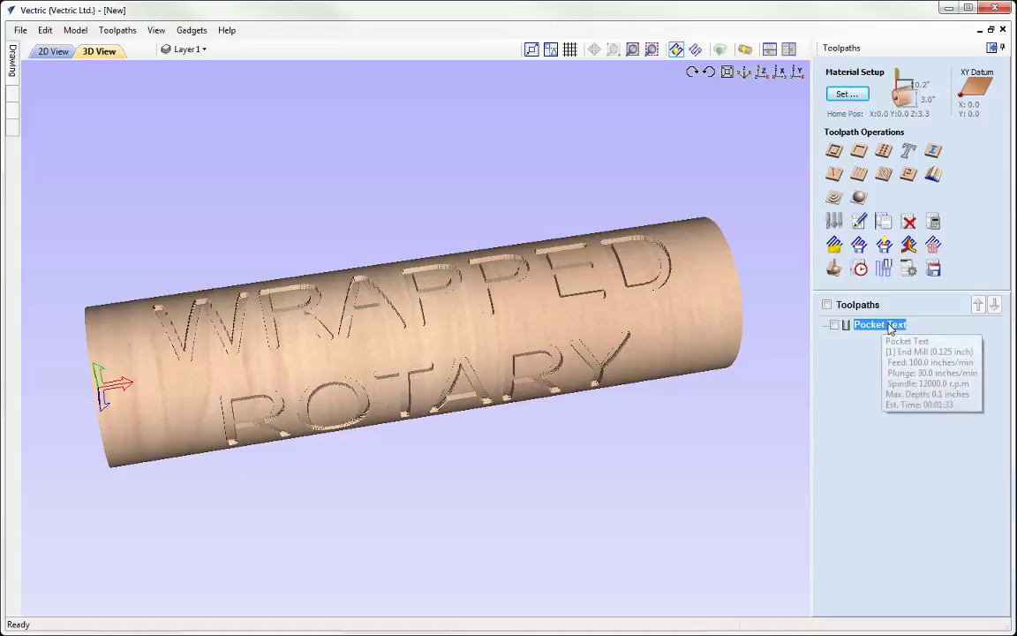
pyautogui.press('Delete')
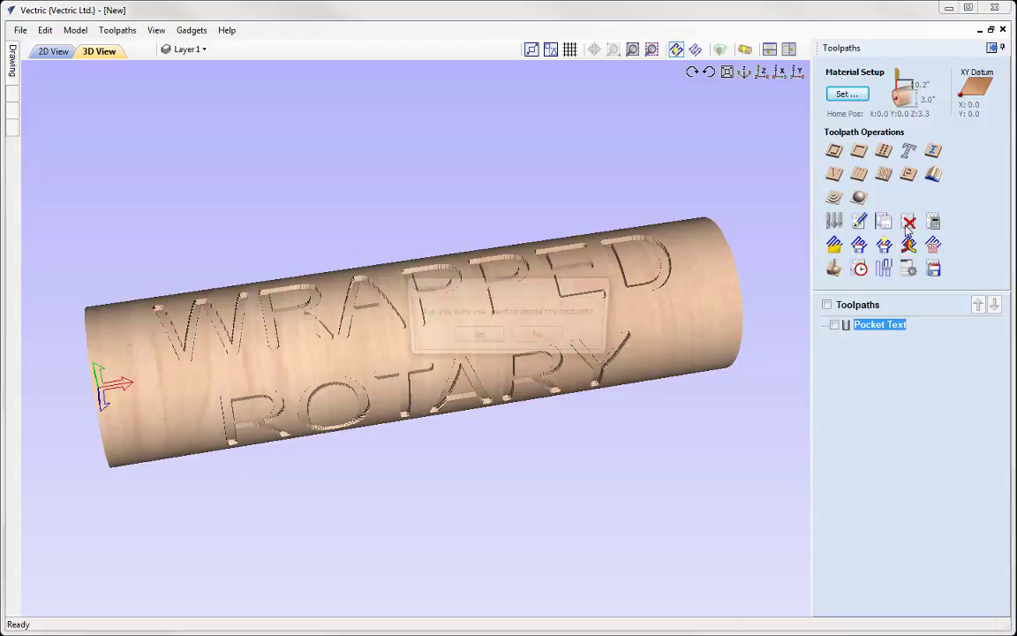
pyautogui.click(476, 343)
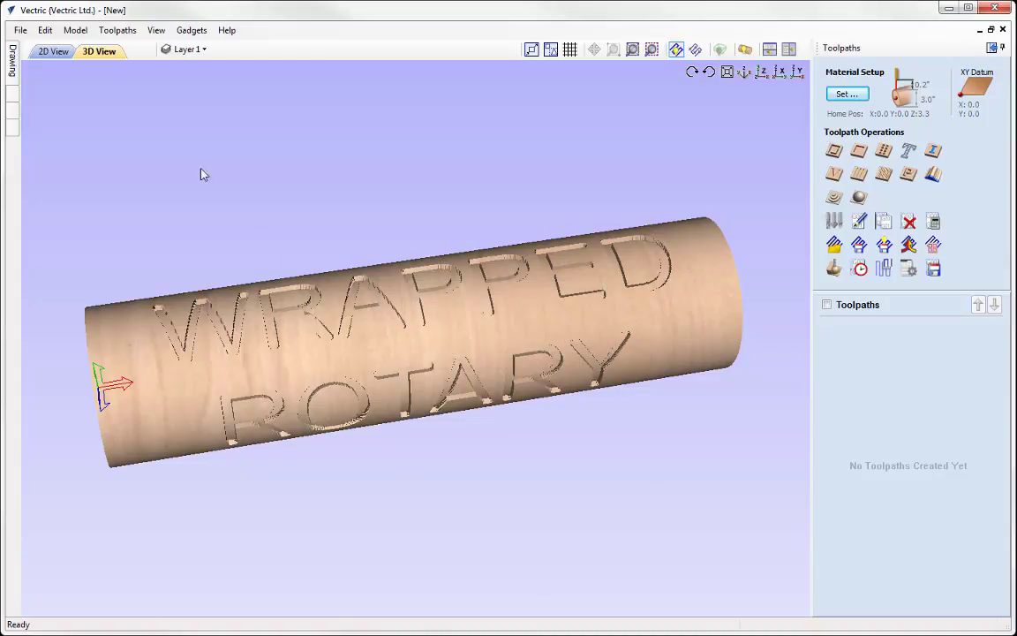
pyautogui.click(54, 52)
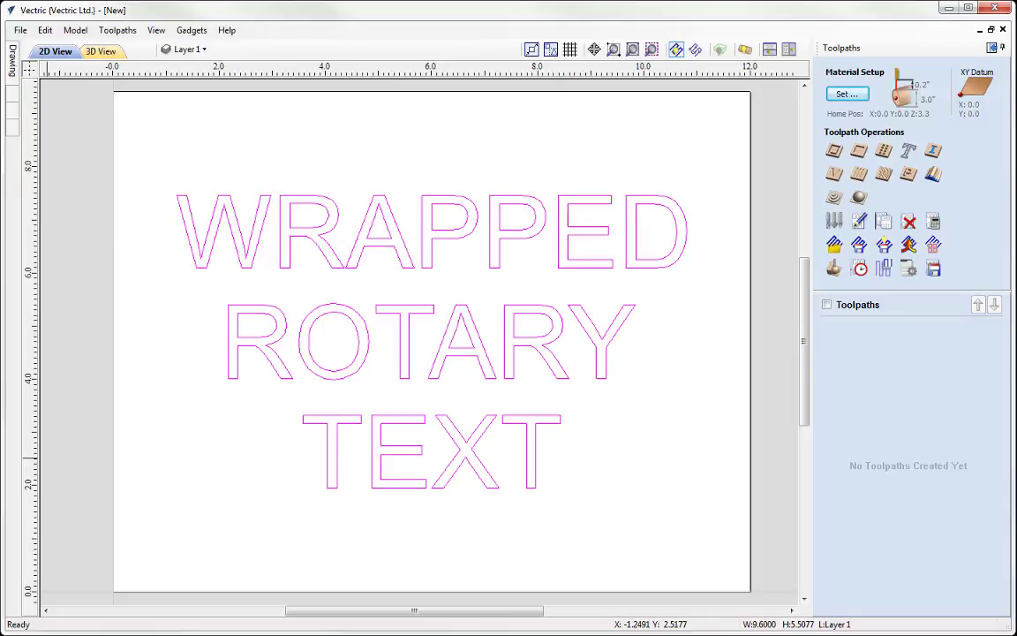
pyautogui.click(833, 176)
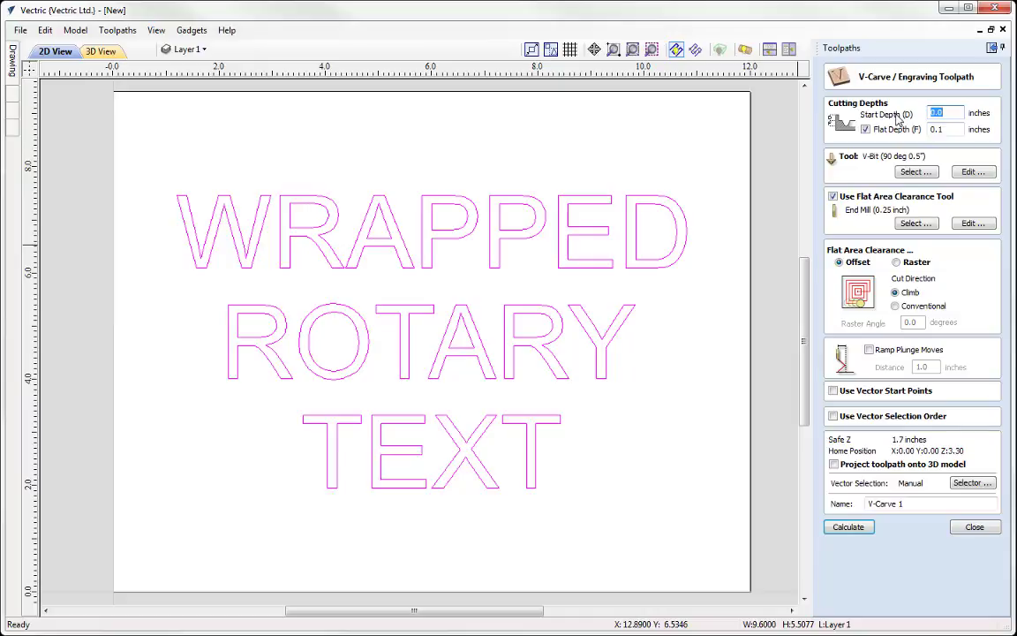
# Turn off Flat Depth and select the V-Bit (90 deg 0.5") cutter
pyautogui.click(938, 113)
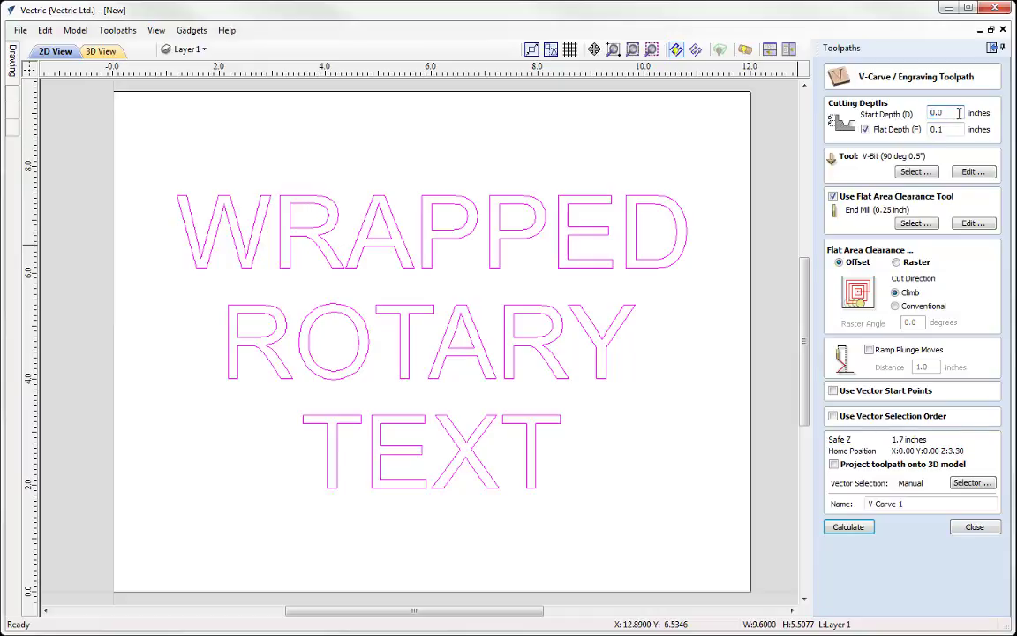
pyautogui.click(865, 130)
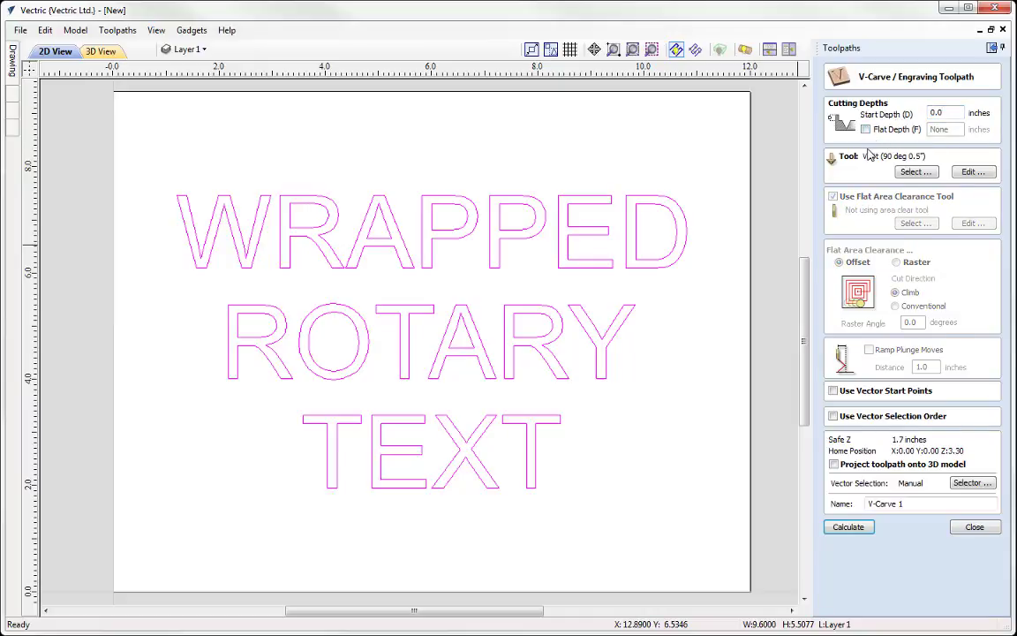
pyautogui.click(916, 172)
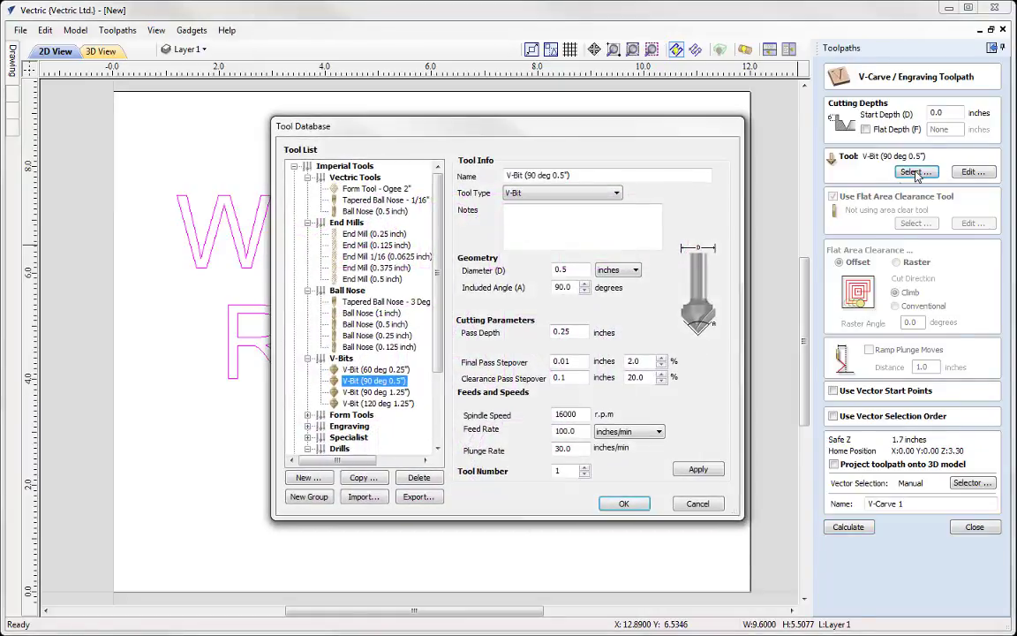
pyautogui.click(378, 382)
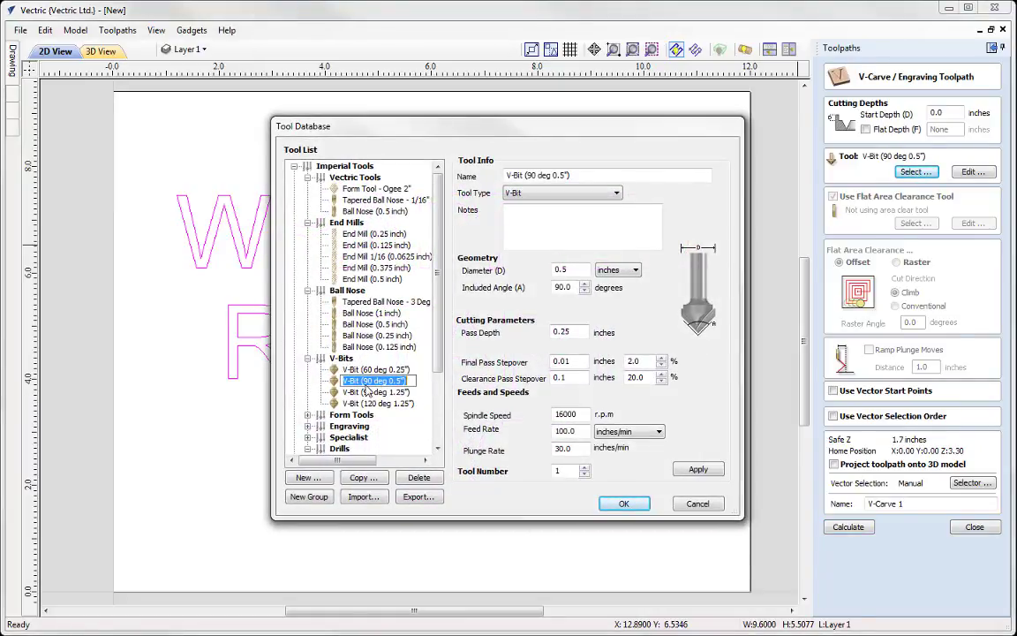
pyautogui.click(624, 505)
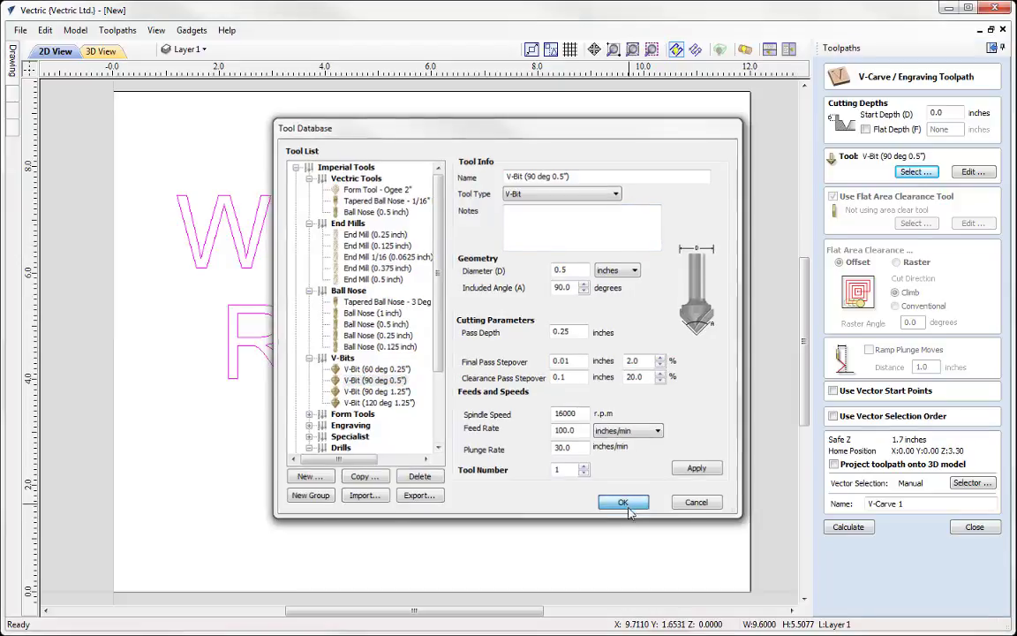
# Name the toolpath 'V-Carve Text' and calculate it
pyautogui.click(918, 503)
pyautogui.press('BackSpace')
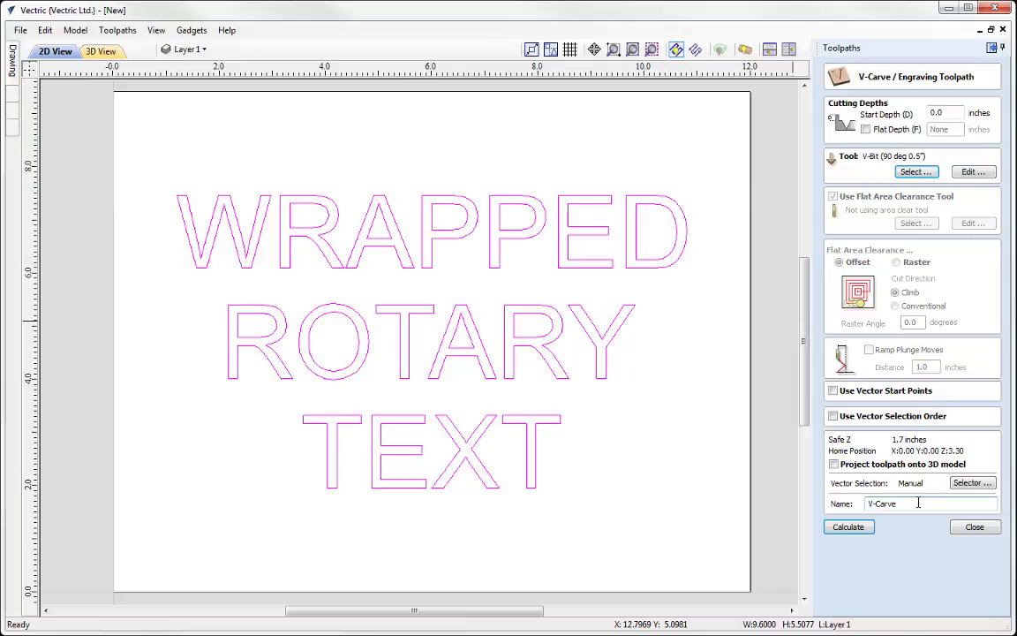
pyautogui.write('Text')
pyautogui.click(848, 527)
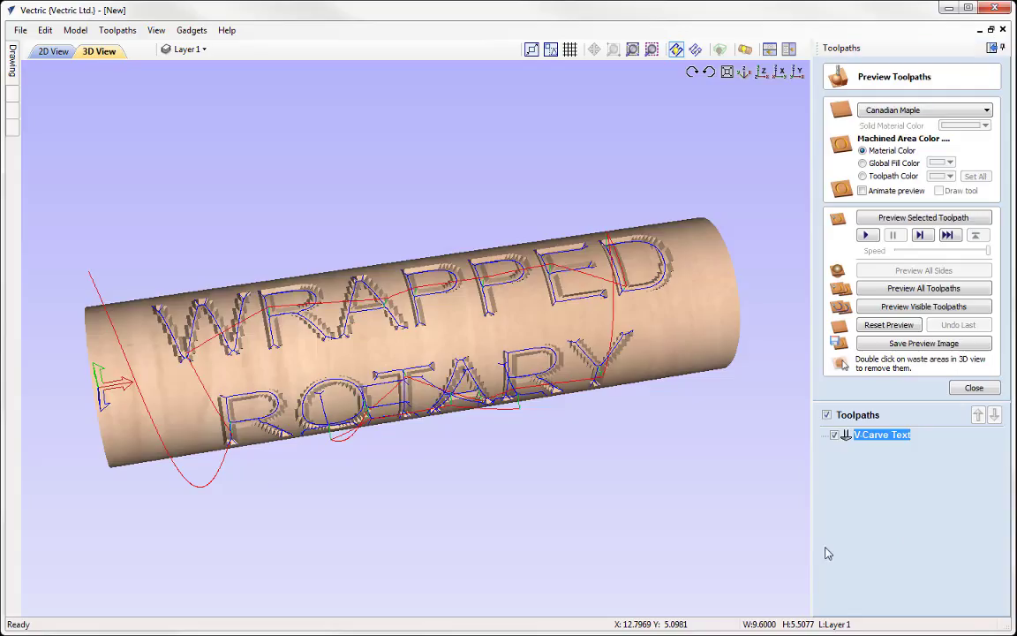
# Reset and preview the V-Carve Text carving, rotating the cylinder to inspect the TEXT line
pyautogui.click(877, 328)
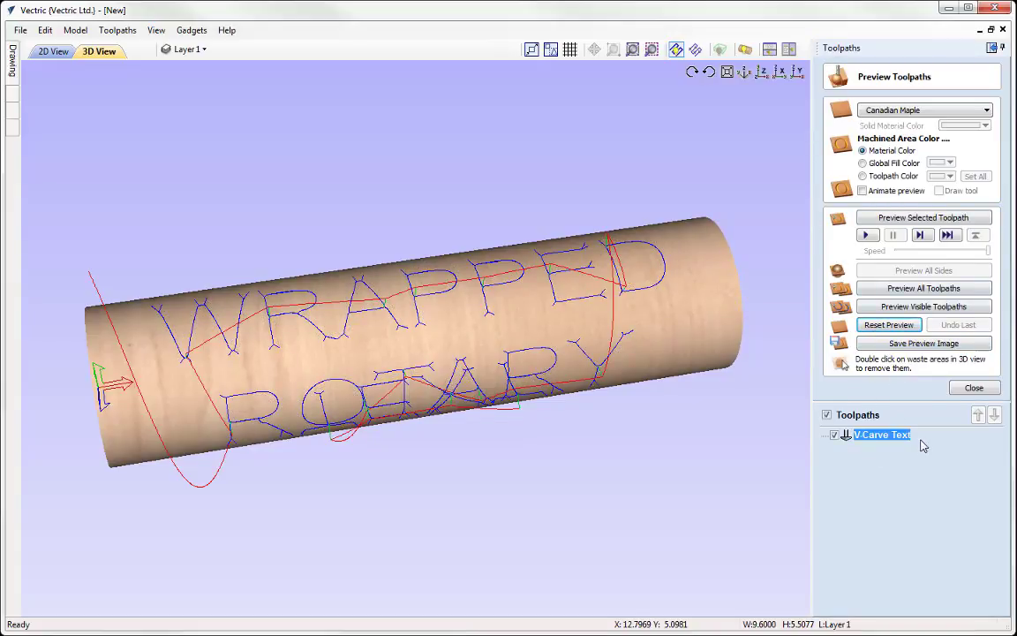
pyautogui.click(929, 222)
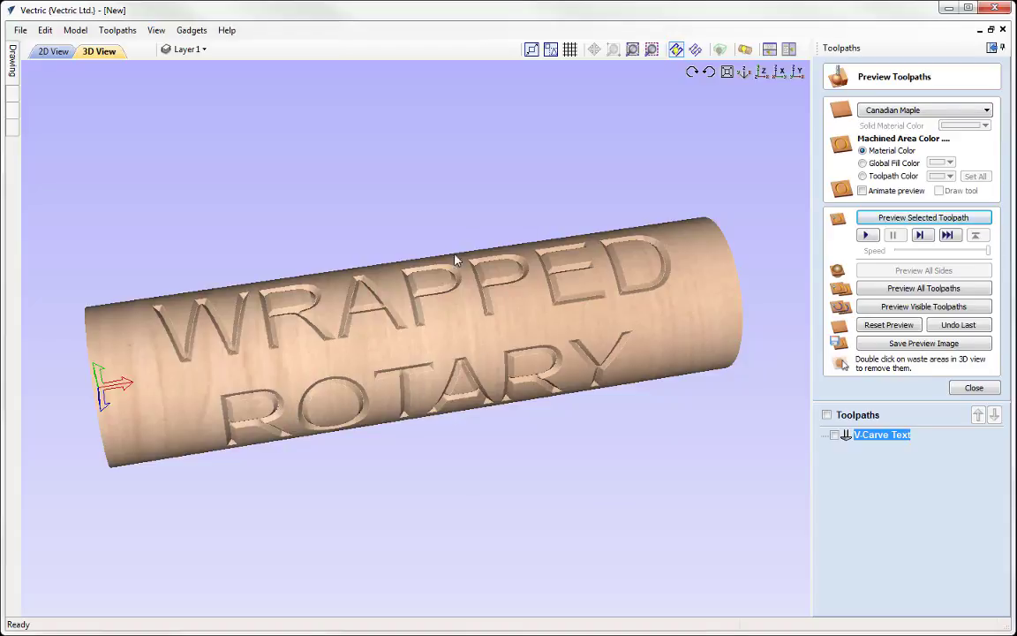
pyautogui.click(708, 73)
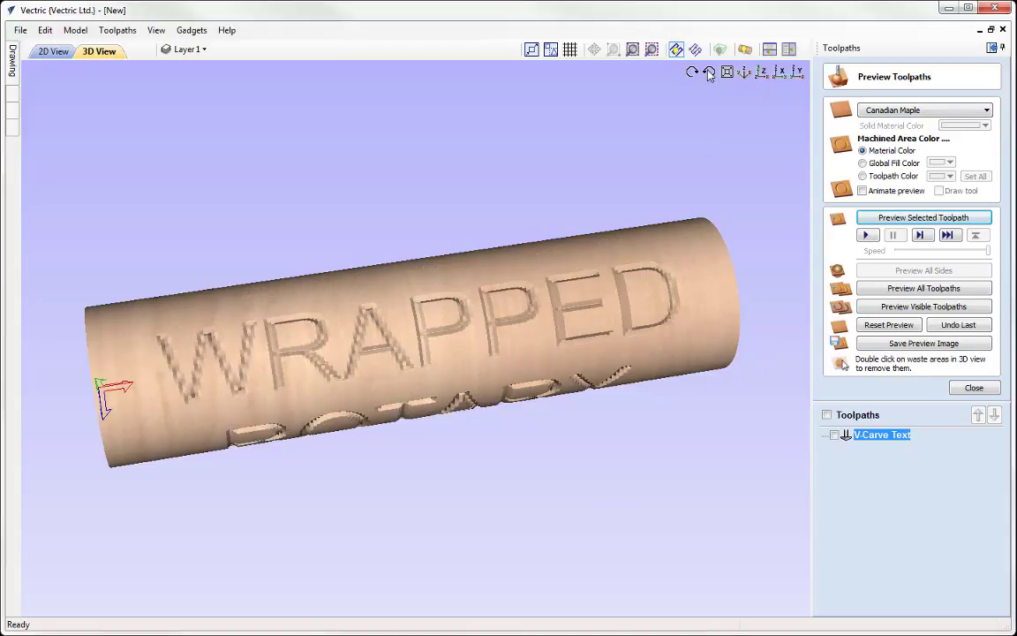
pyautogui.click(691, 72)
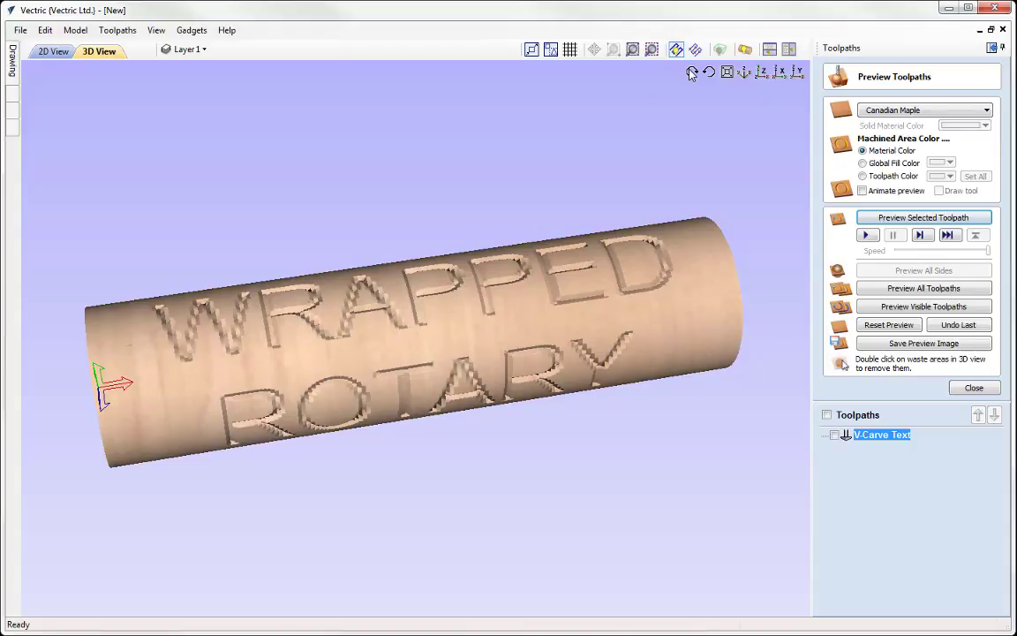
pyautogui.click(691, 72)
pyautogui.click(692, 73)
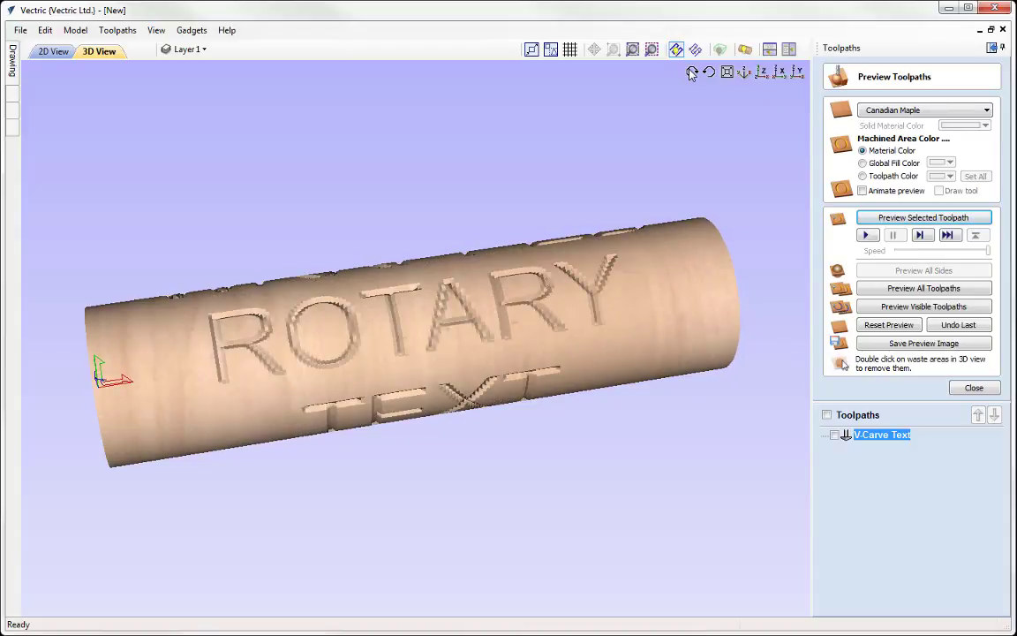
pyautogui.click(692, 72)
pyautogui.click(692, 72)
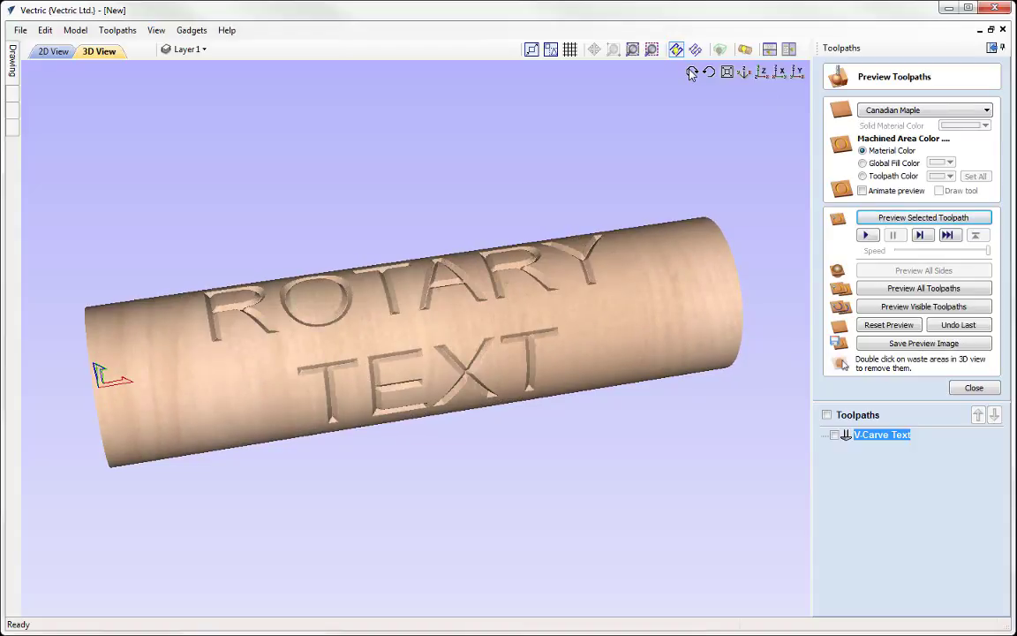
pyautogui.click(691, 72)
# Rotate the cylinder back to check the WRAPPED ROTARY lines
pyautogui.click(709, 74)
pyautogui.click(709, 75)
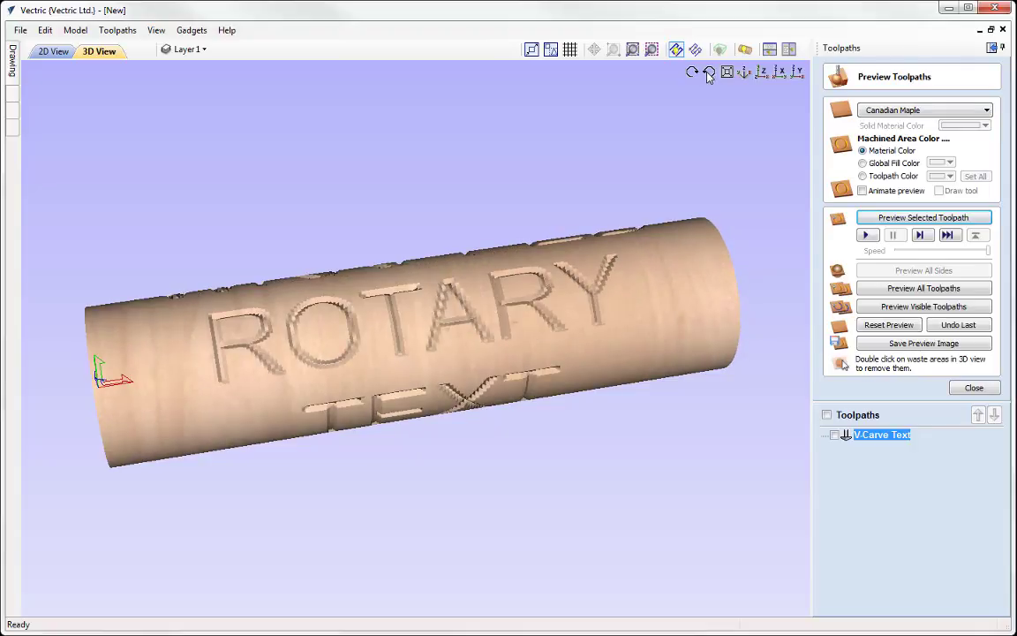
pyautogui.click(709, 74)
pyautogui.click(709, 74)
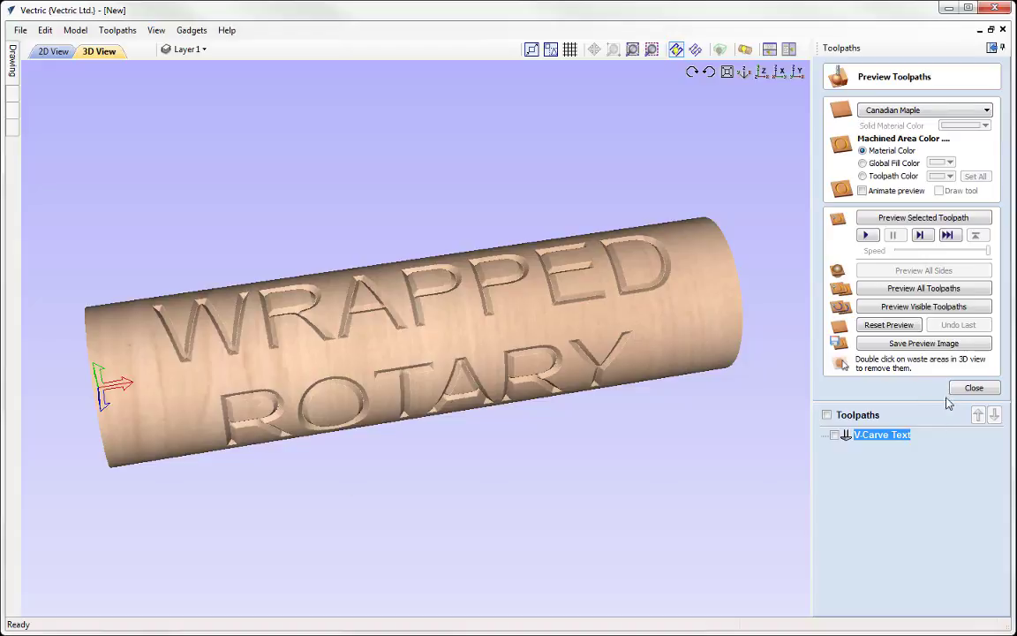
# Close the preview and browse the Save Toolpaths post processor list for the Mach2/3 Wrap entries
pyautogui.click(973, 387)
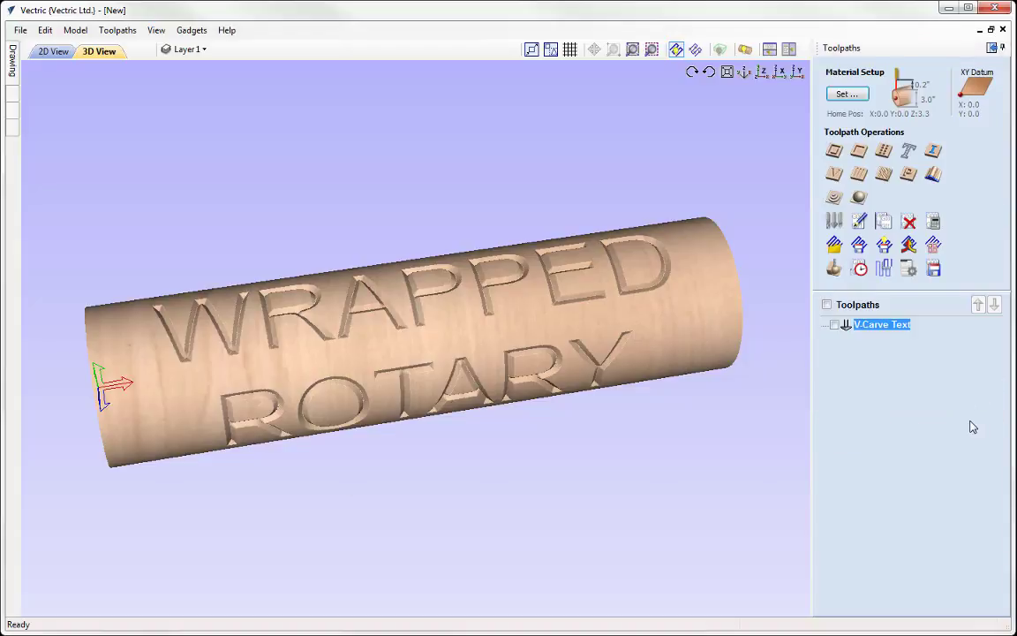
pyautogui.click(934, 270)
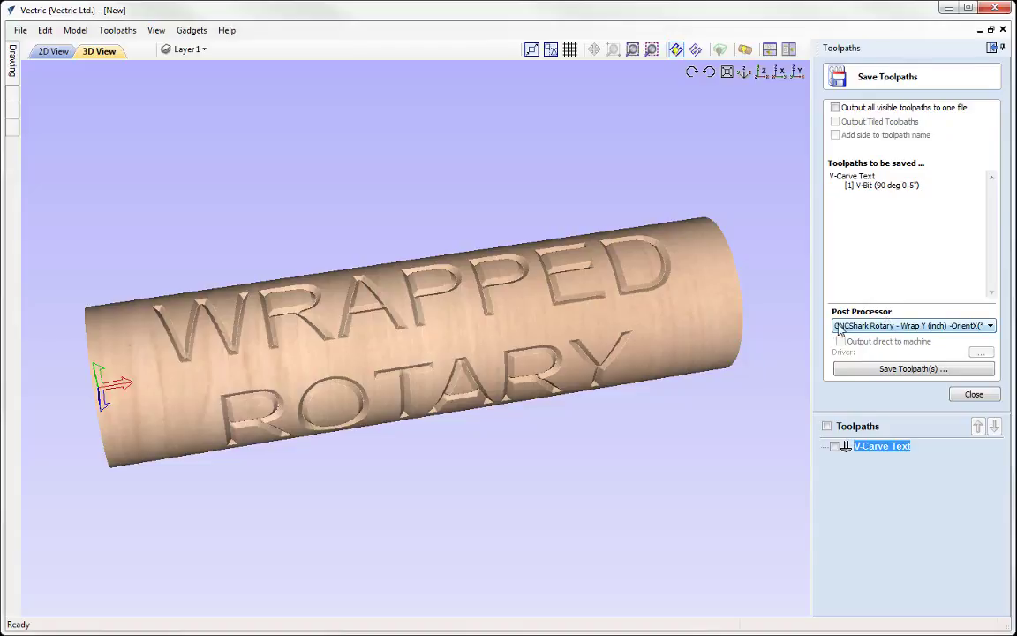
pyautogui.click(864, 328)
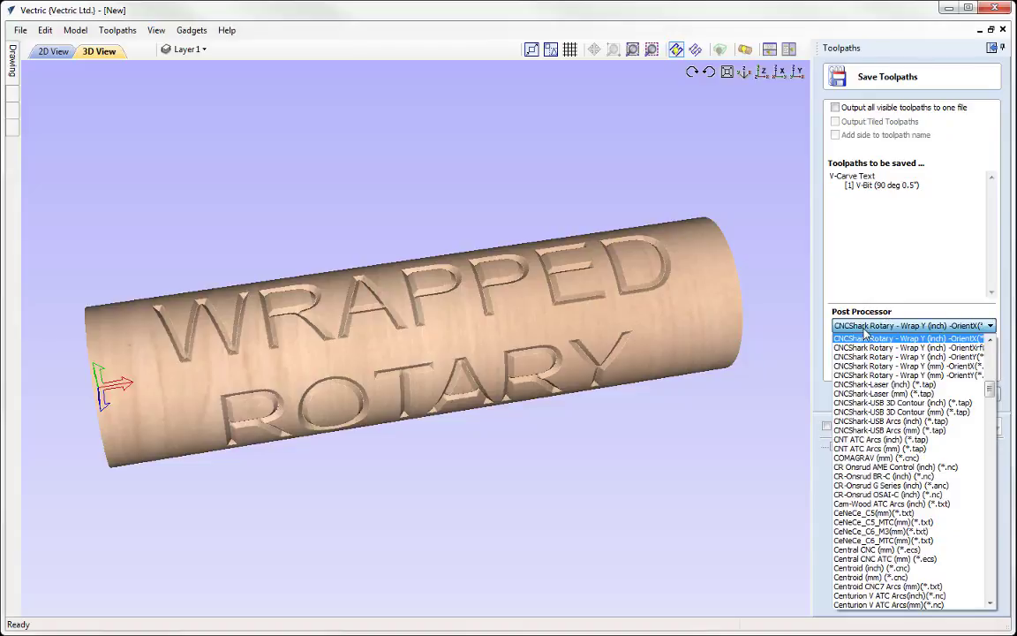
pyautogui.scroll(-20, 883, 397)
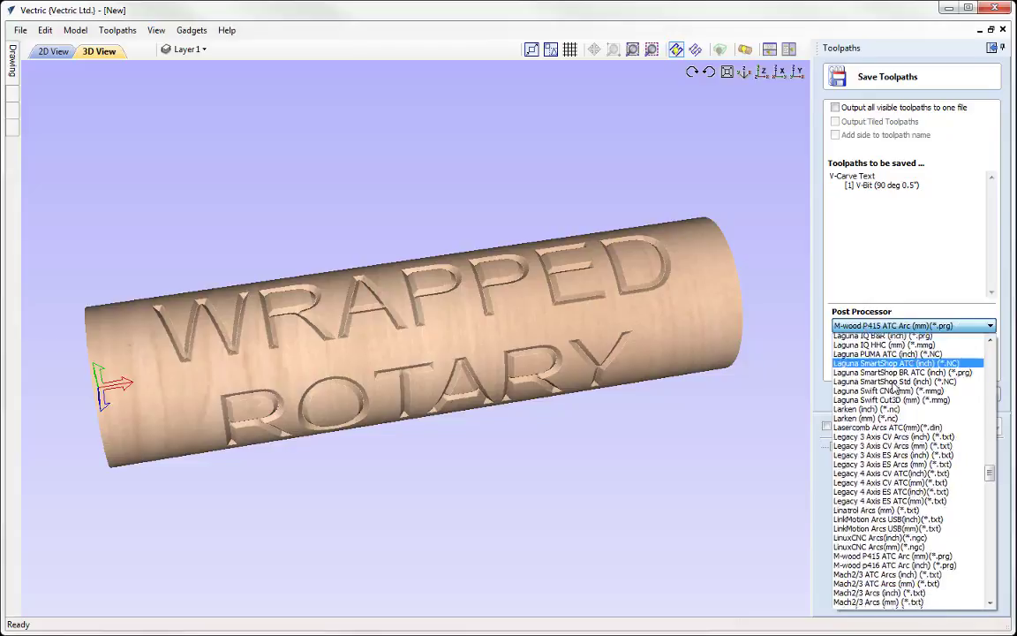
pyautogui.scroll(-3, 897, 408)
pyautogui.scroll(3, 893, 406)
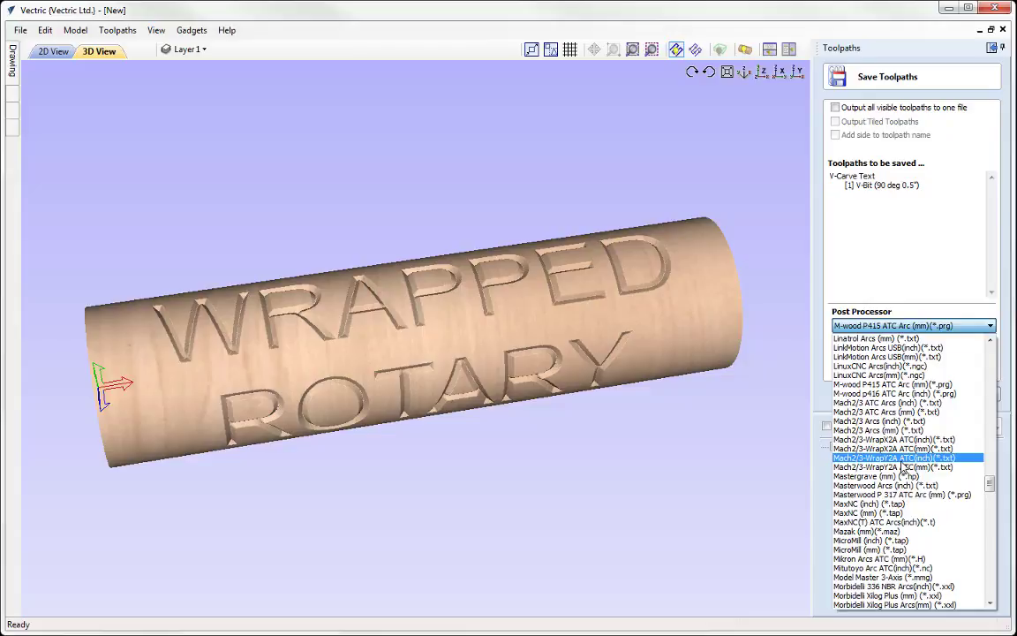
# Save V-Carve Text.txt using the Mach2/3-WrapY2A ATC(inch) post processor
pyautogui.click(902, 459)
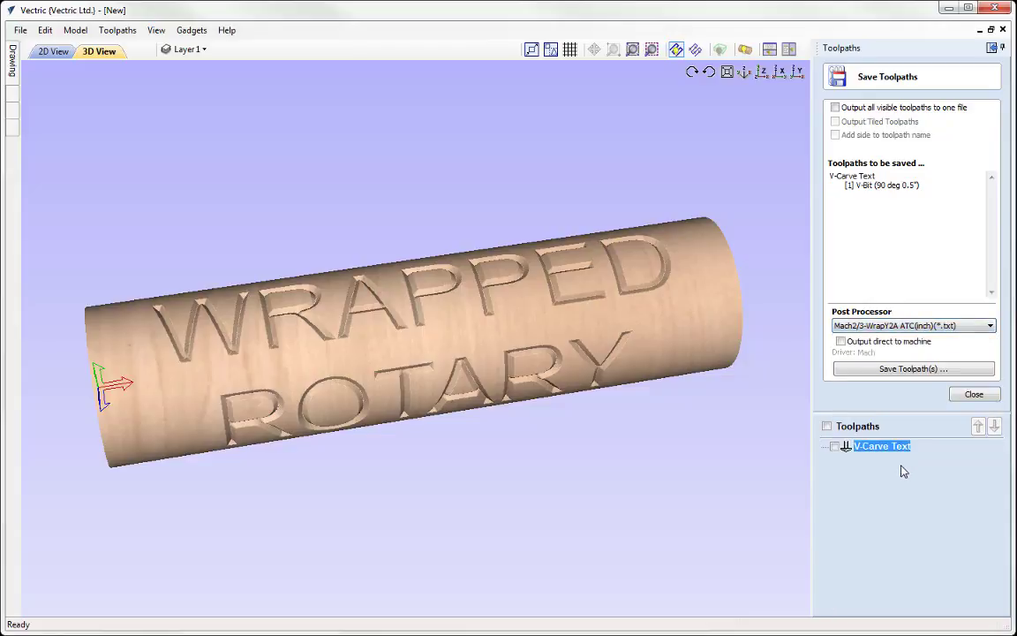
pyautogui.click(910, 369)
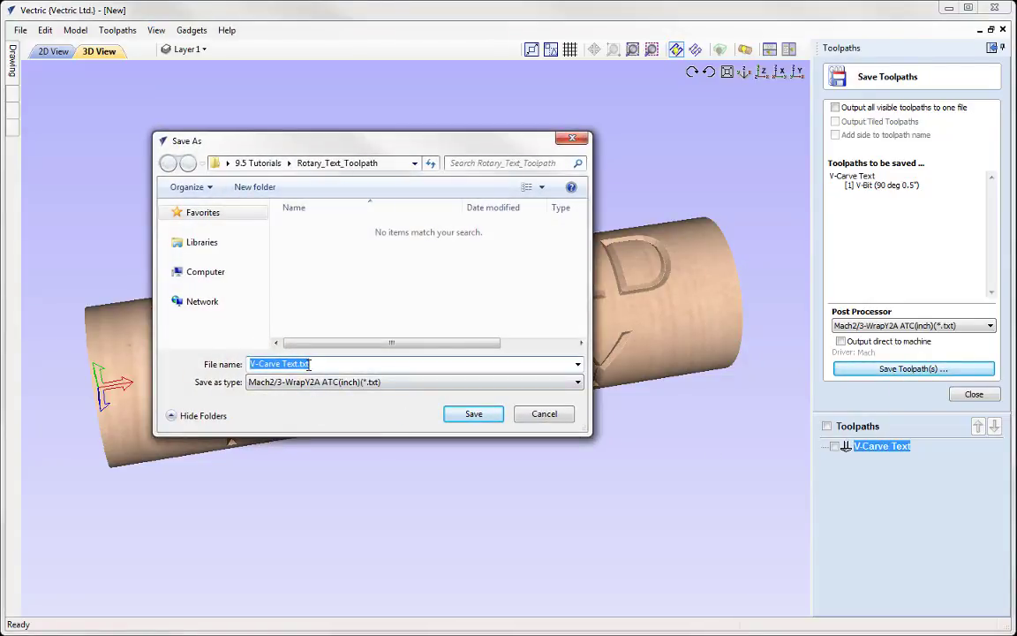
pyautogui.click(469, 417)
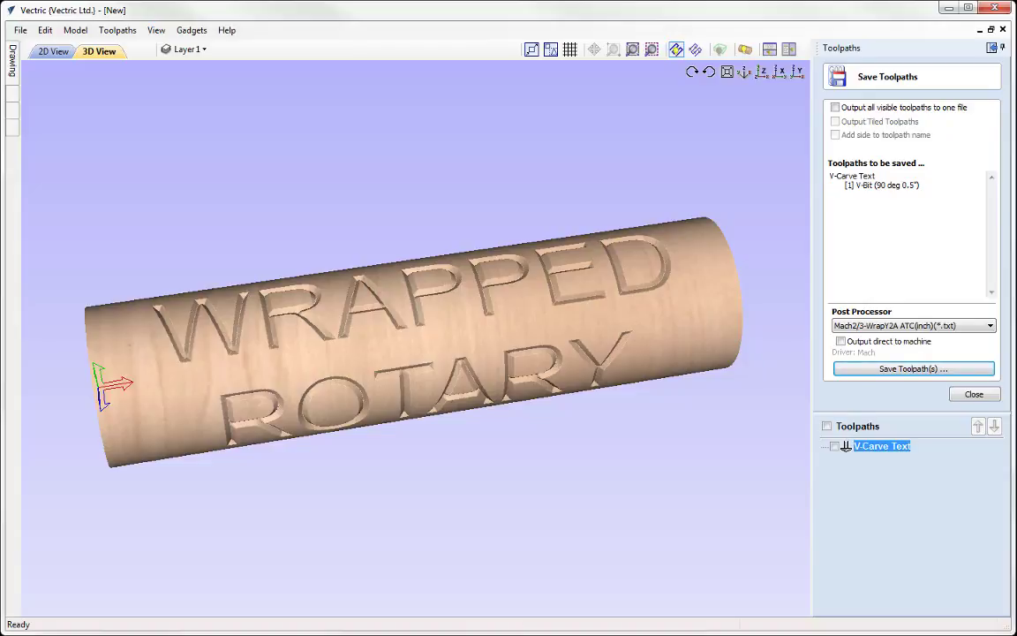
# Save the project as Rotary_Text_Toolpath in the Rotary_Text_Toolpath folder
pyautogui.click(975, 395)
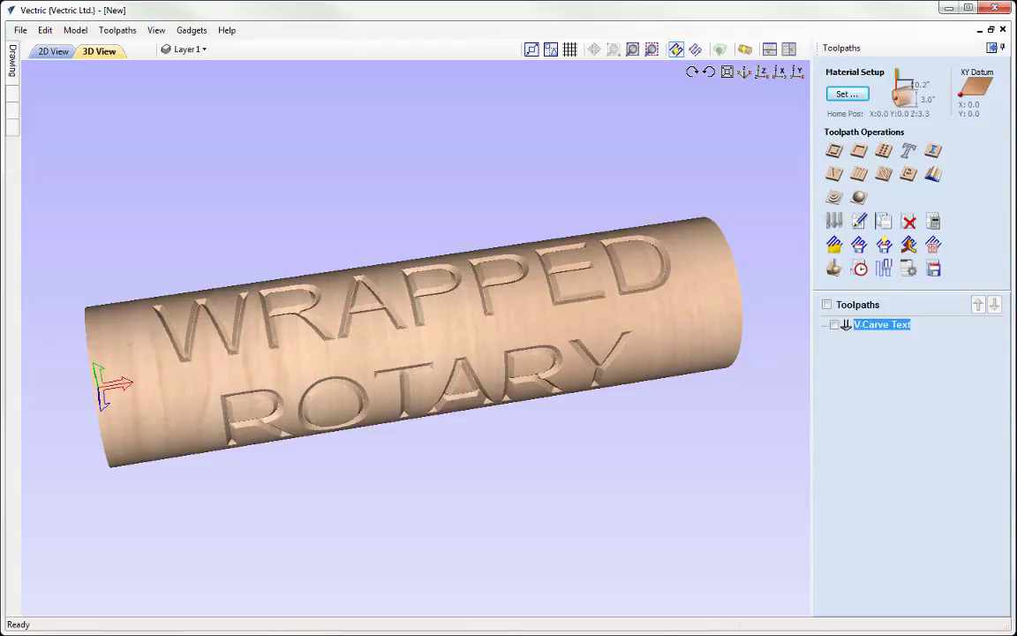
pyautogui.click(21, 30)
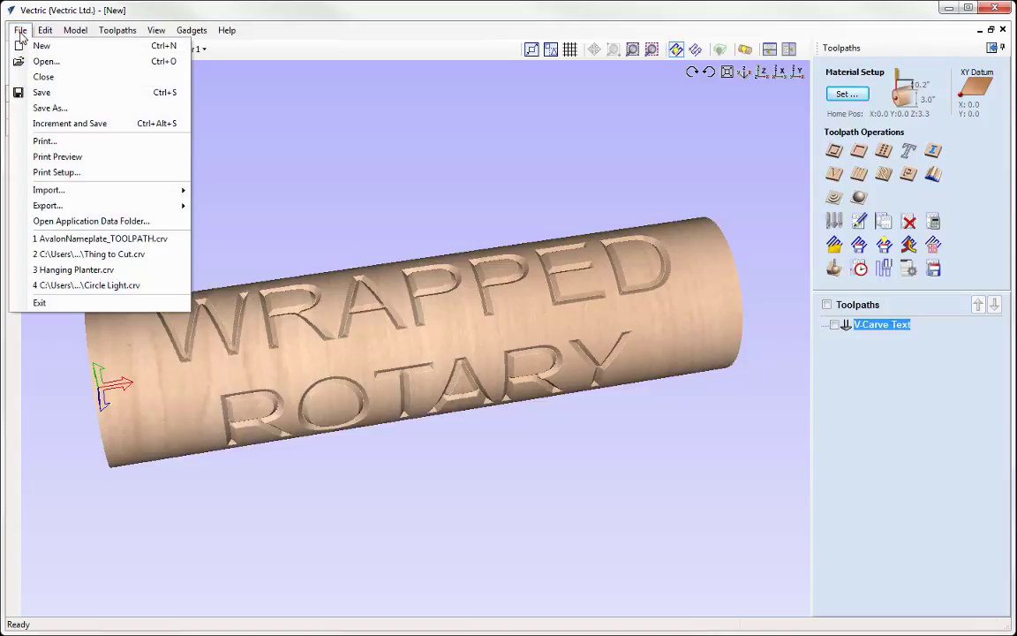
pyautogui.click(55, 110)
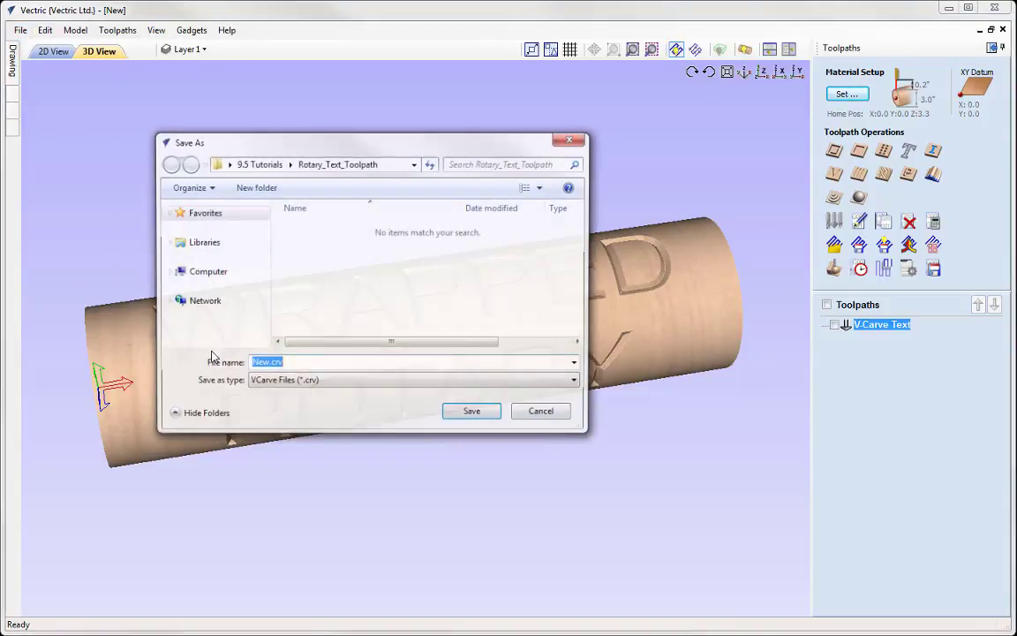
pyautogui.rightClick(286, 366)
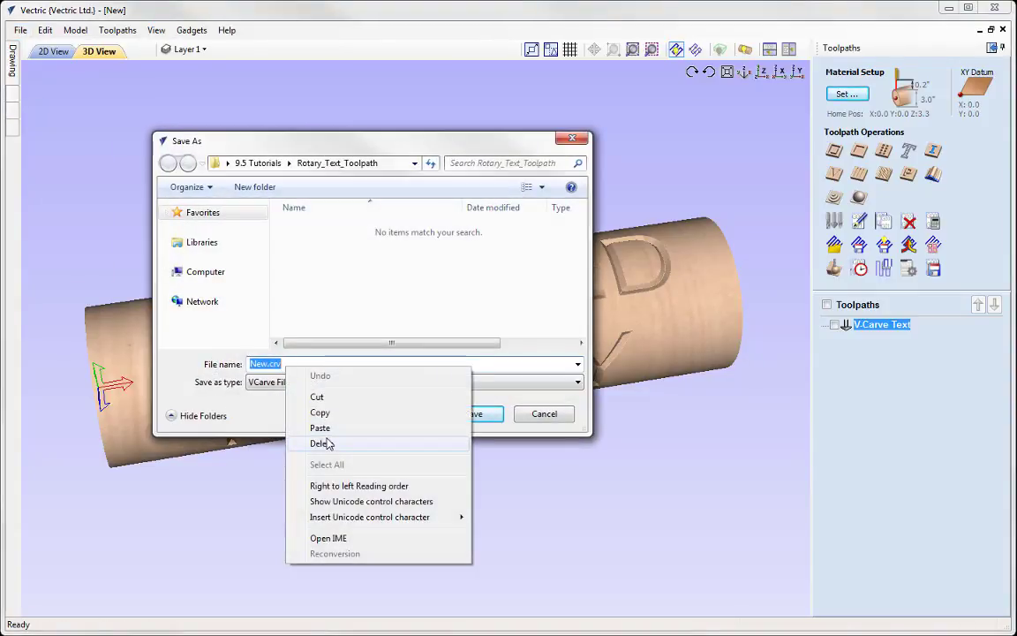
pyautogui.click(319, 428)
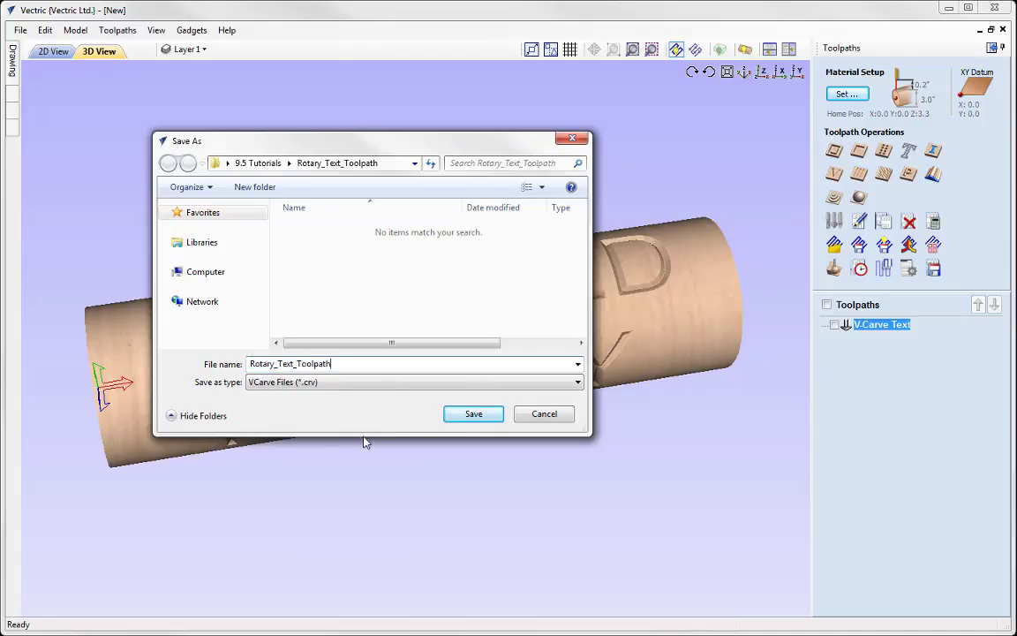
pyautogui.click(474, 415)
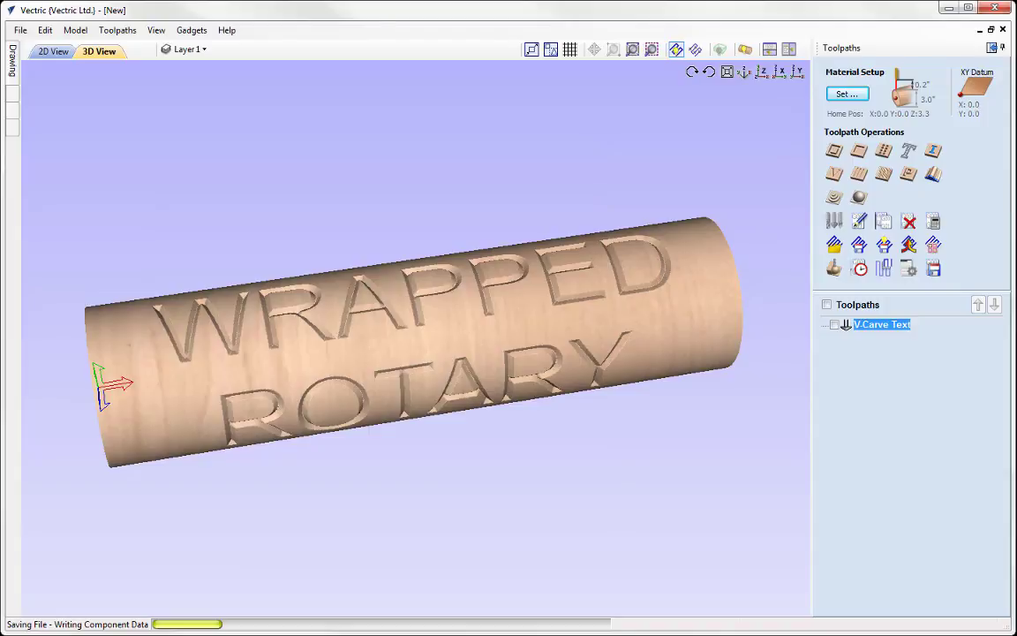